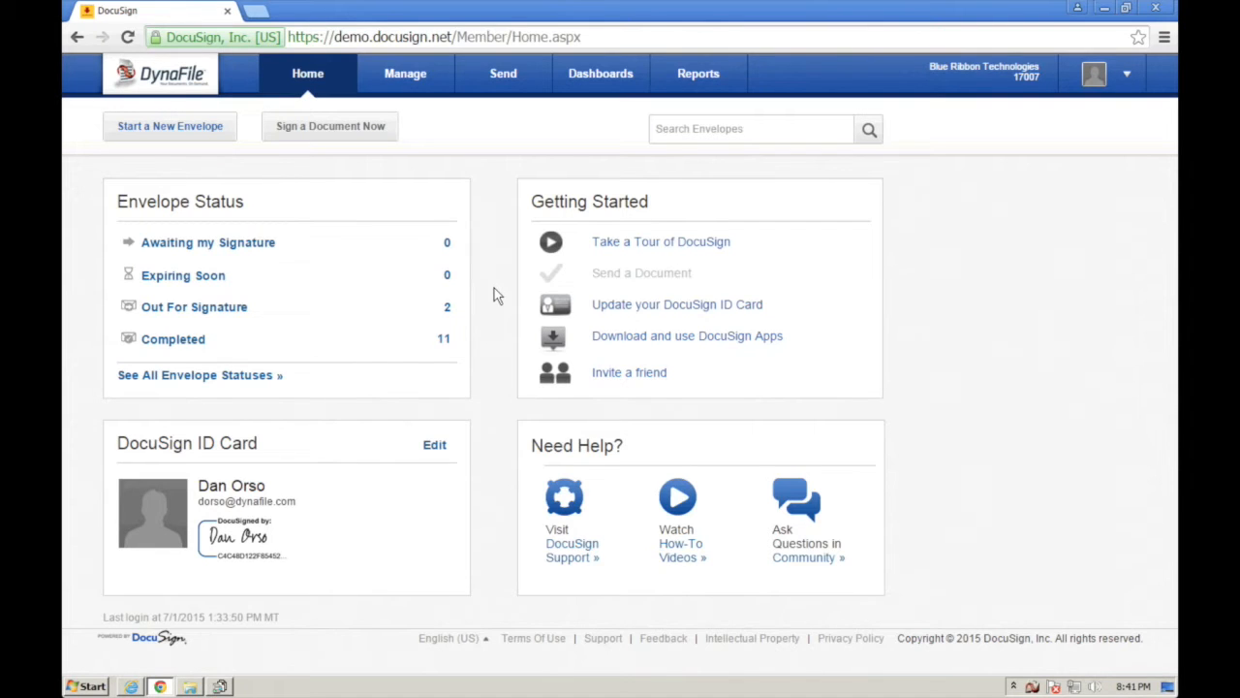
# - Open the envelope for tagging and preview the New Hire Authorization, W-4 and Employee Data Sheet
pyautogui.click(505, 75)
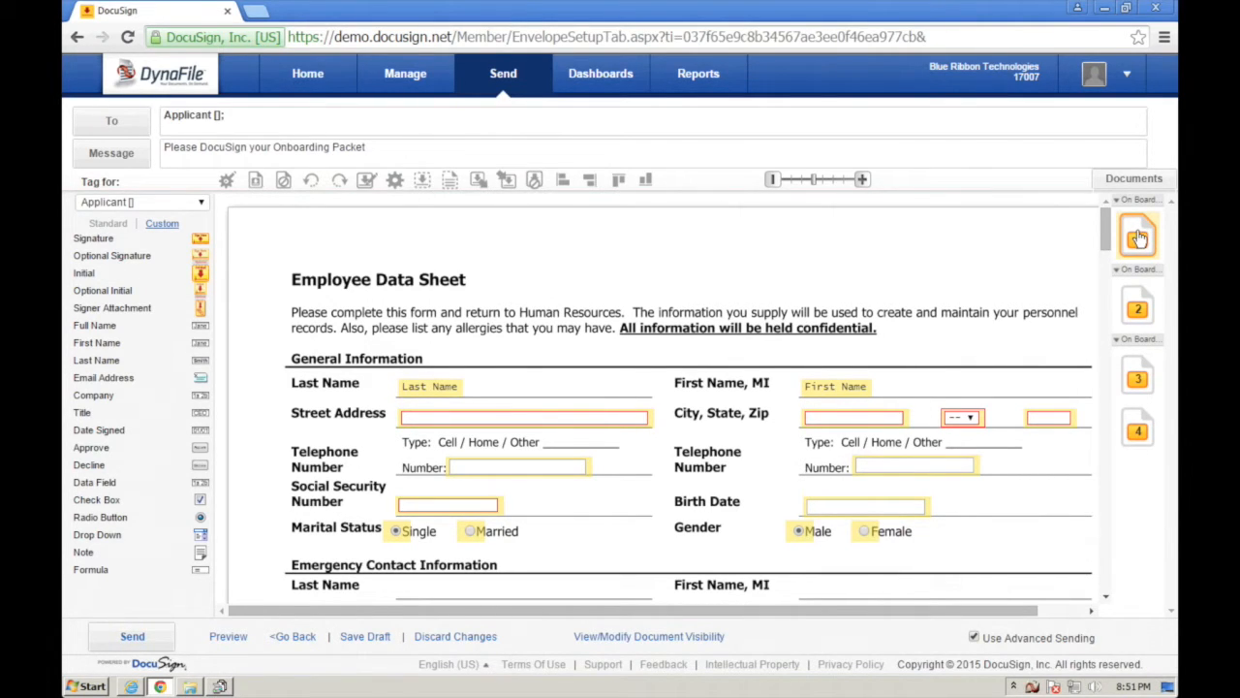
pyautogui.click(1139, 308)
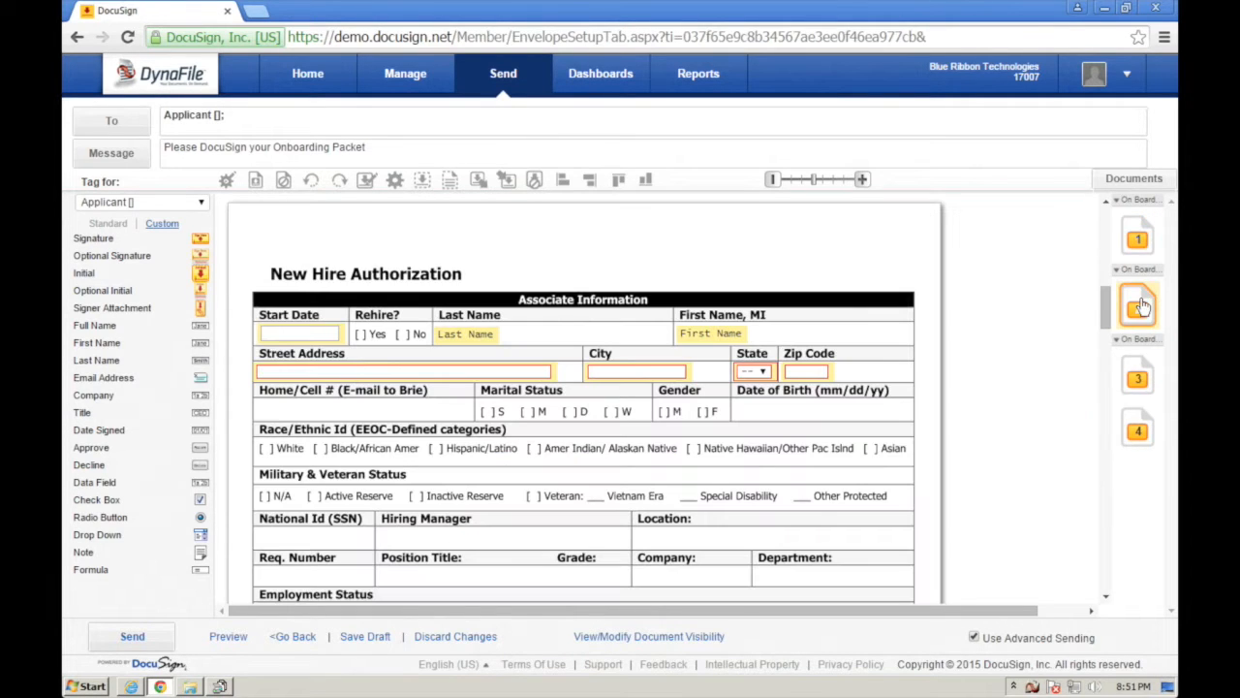
pyautogui.click(1139, 376)
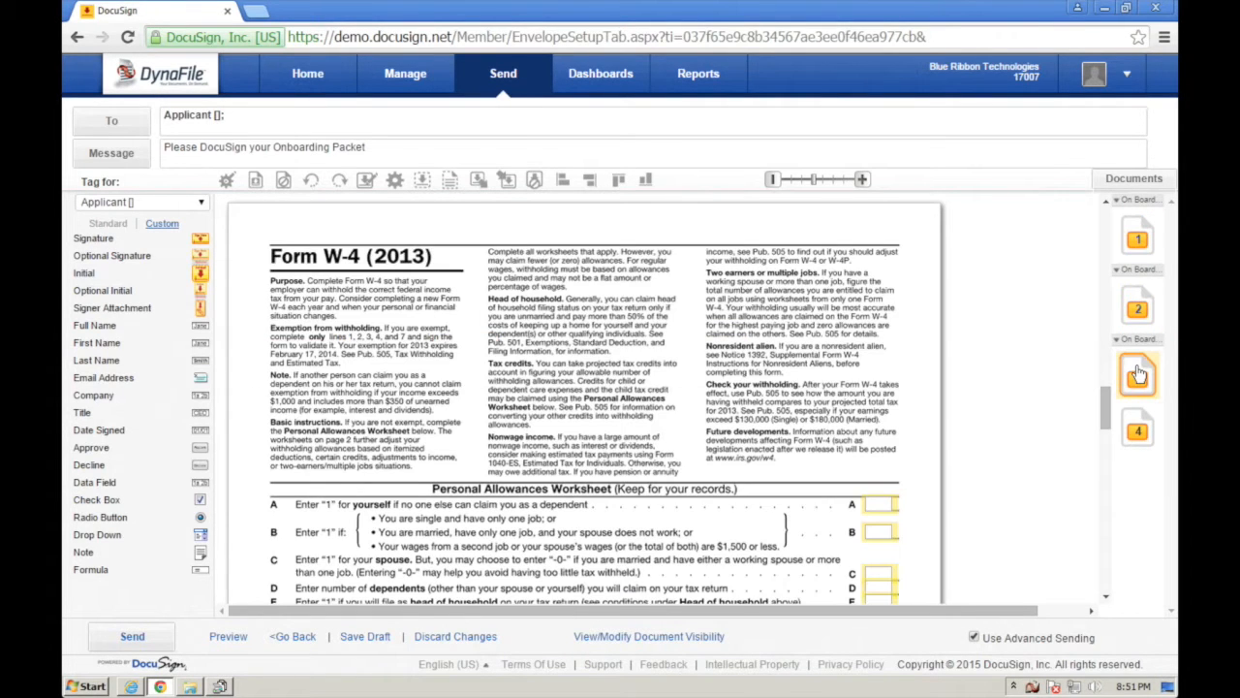
pyautogui.click(1137, 238)
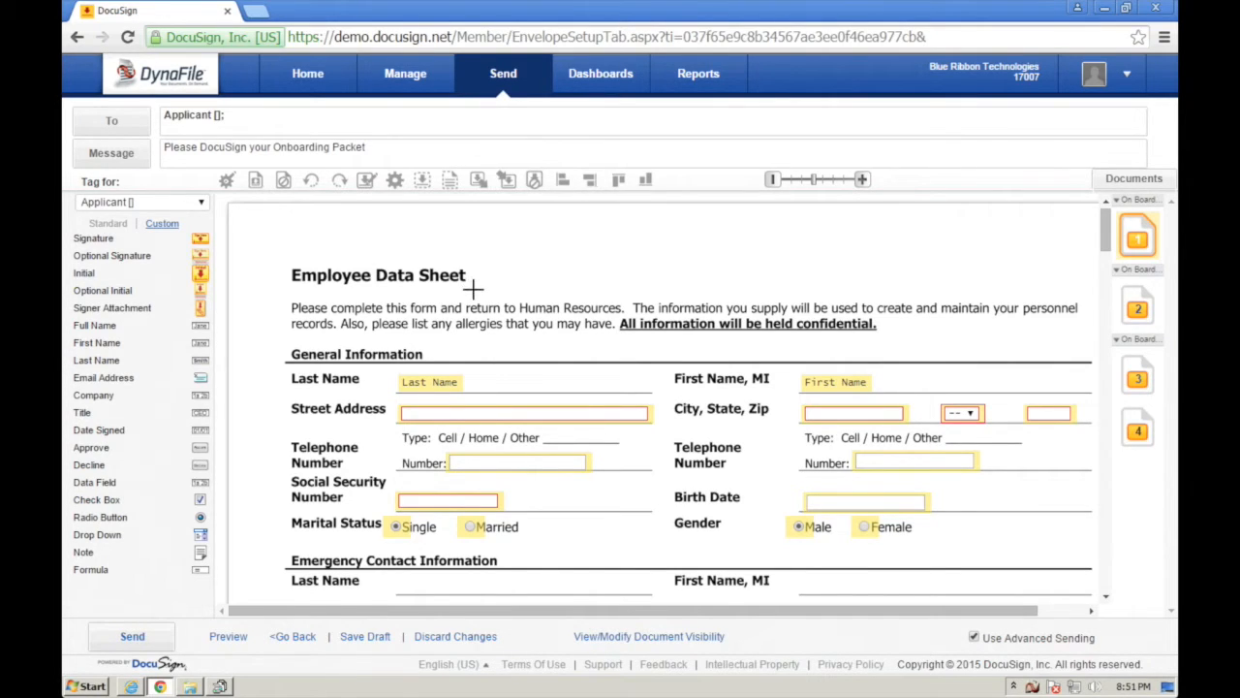
pyautogui.click(433, 383)
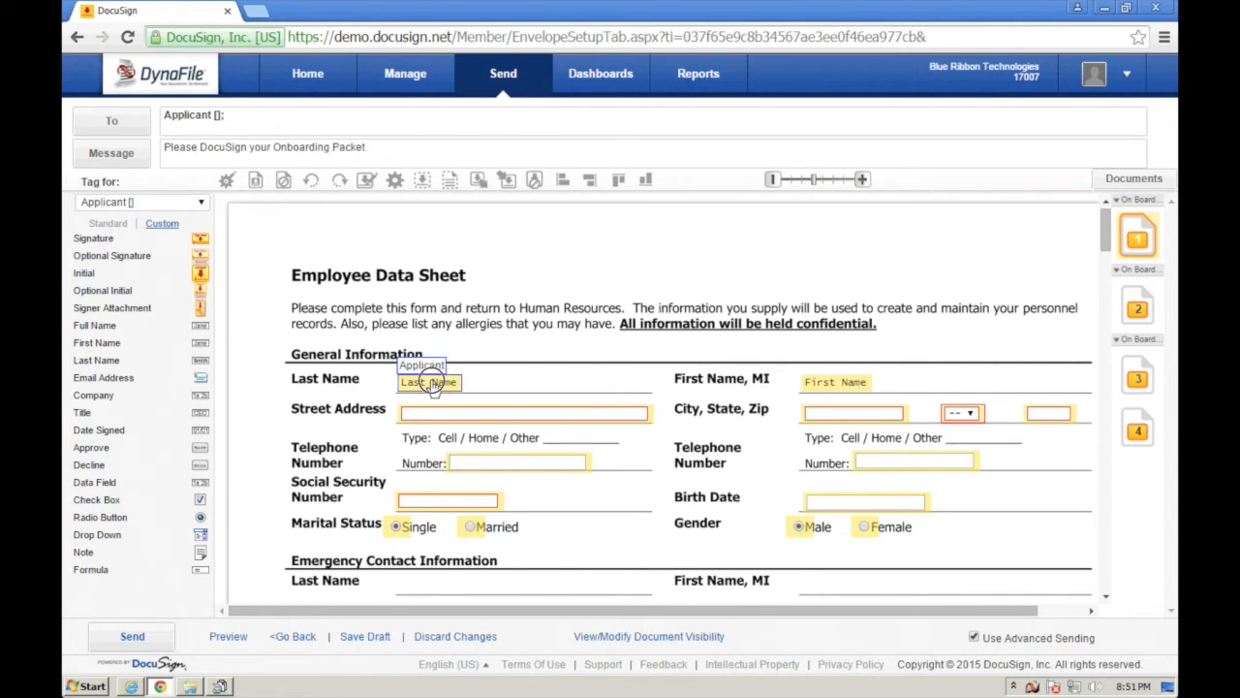
pyautogui.moveTo(433, 384)
pyautogui.mouseDown()
pyautogui.moveTo(477, 383)
pyautogui.moveTo(443, 383)
pyautogui.mouseUp()
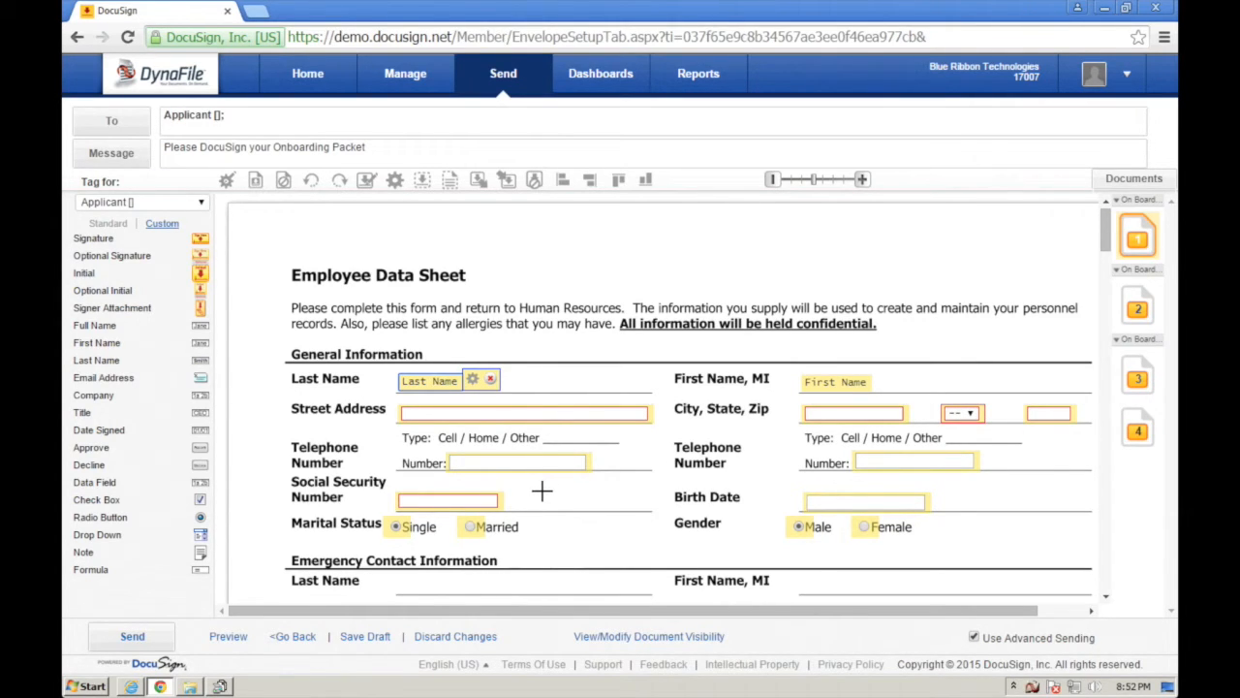
pyautogui.click(489, 501)
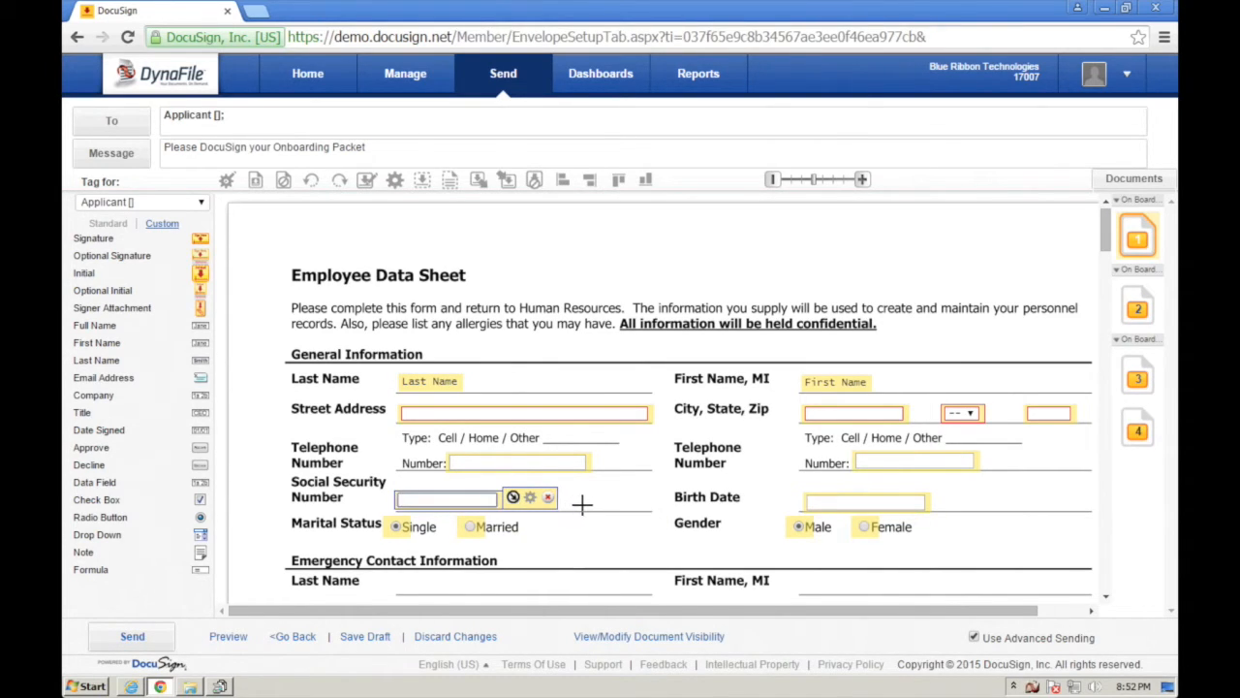
pyautogui.click(622, 502)
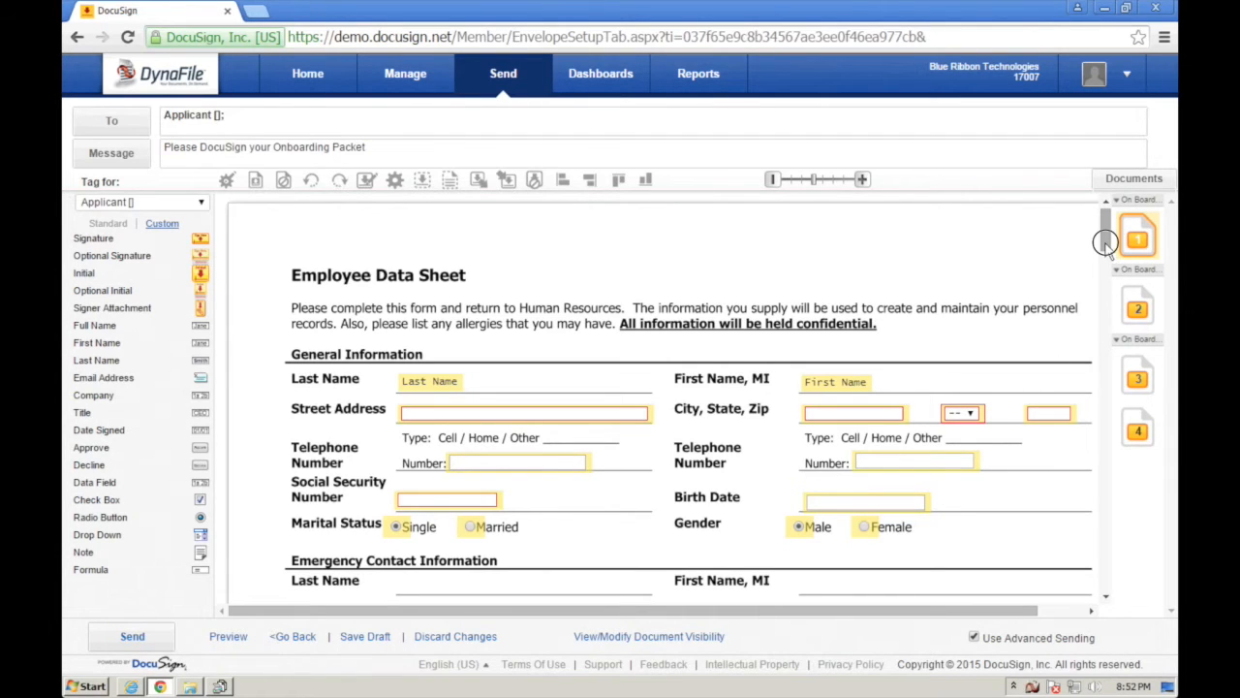
# - Nudge the employee signature field slightly left, then place a Signer Attachment field above the form title
pyautogui.scroll(-2, 1105, 257)
pyautogui.scroll(-3, 1105, 257)
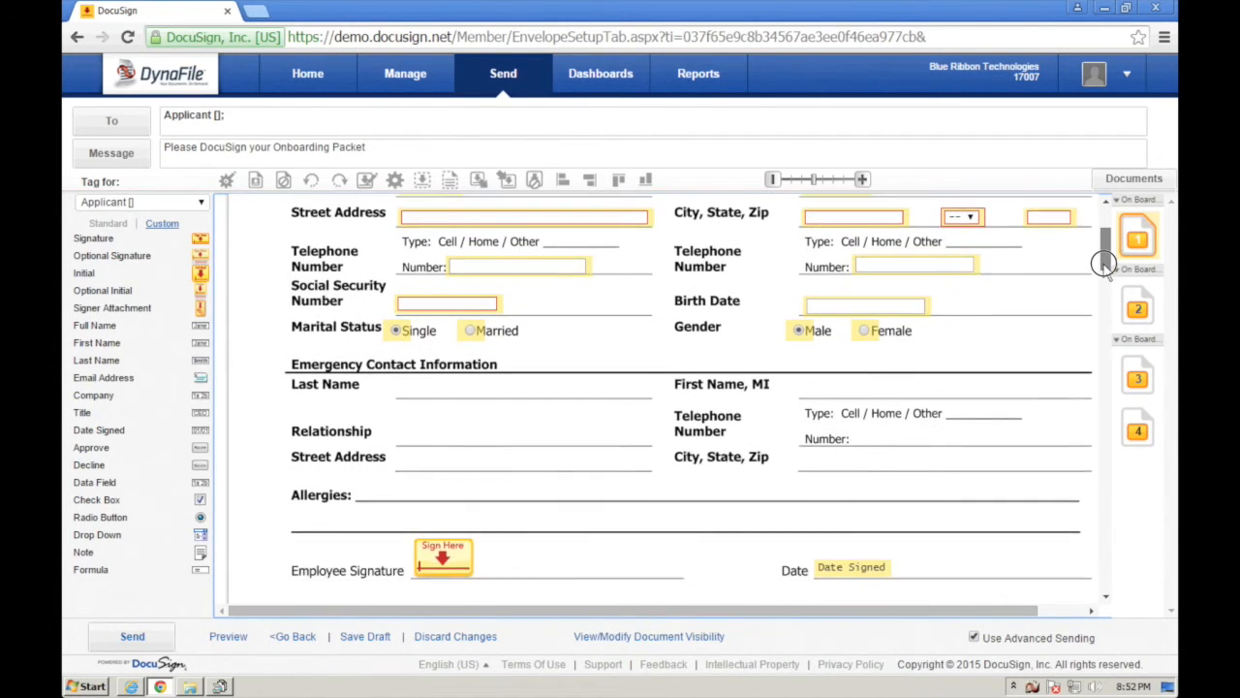
pyautogui.click(441, 539)
pyautogui.moveTo(448, 539); pyautogui.dragTo(437, 540)
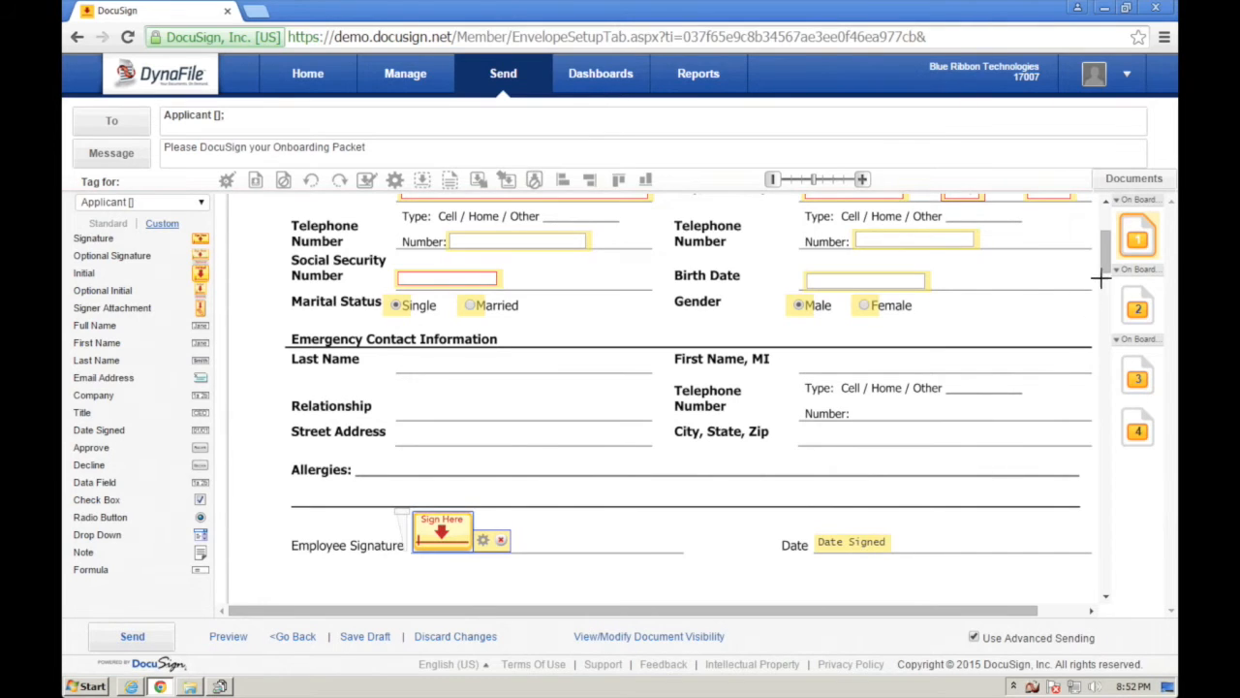
pyautogui.moveTo(1108, 249); pyautogui.dragTo(1108, 223)
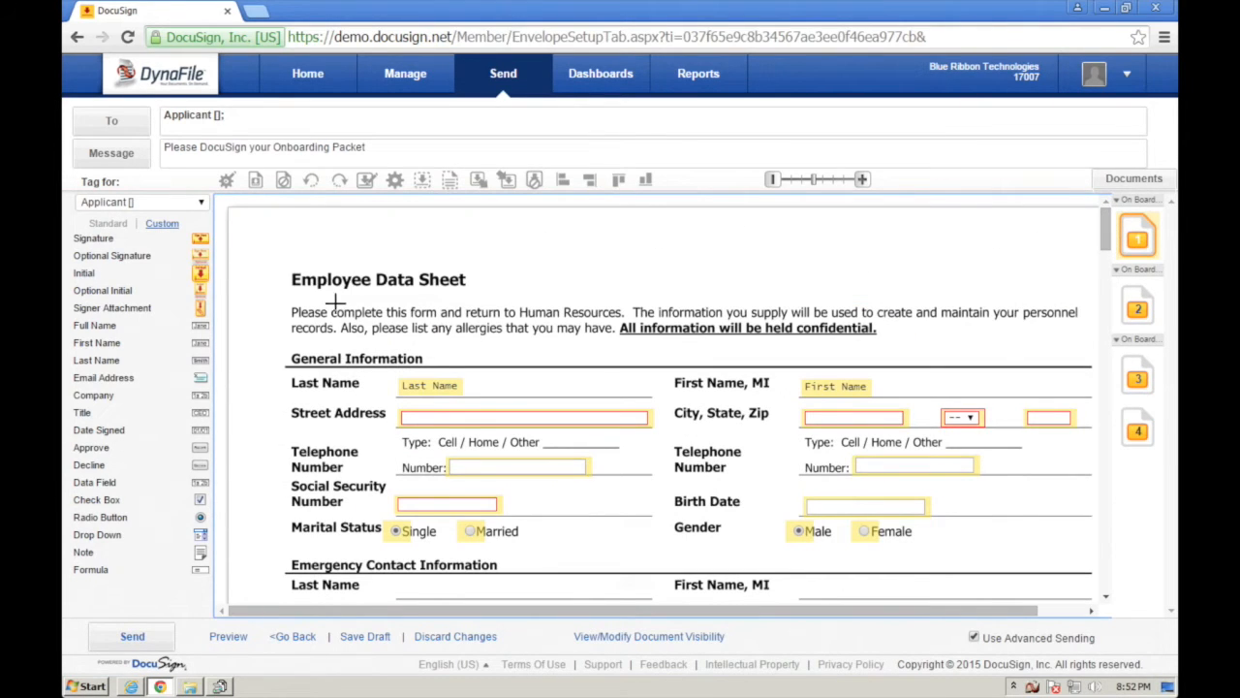
pyautogui.moveTo(155, 308); pyautogui.dragTo(636, 231)
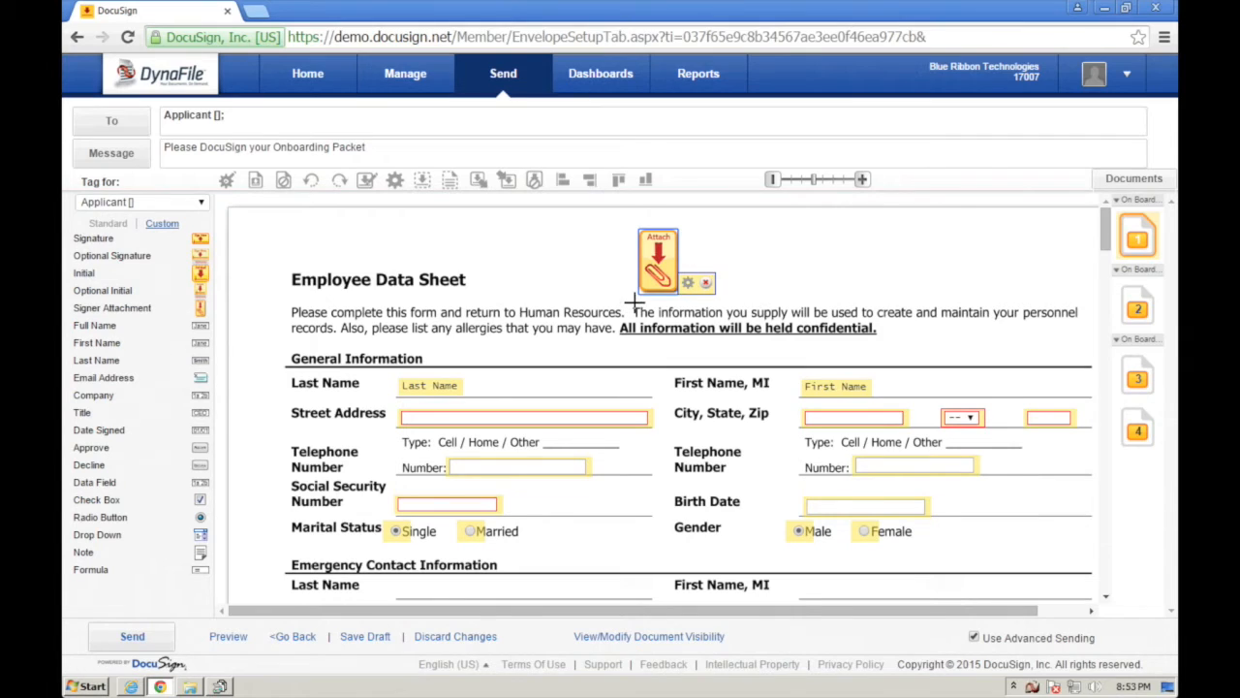
# - Delete the signer attachment field and deselect the Last Name field
pyautogui.click(705, 282)
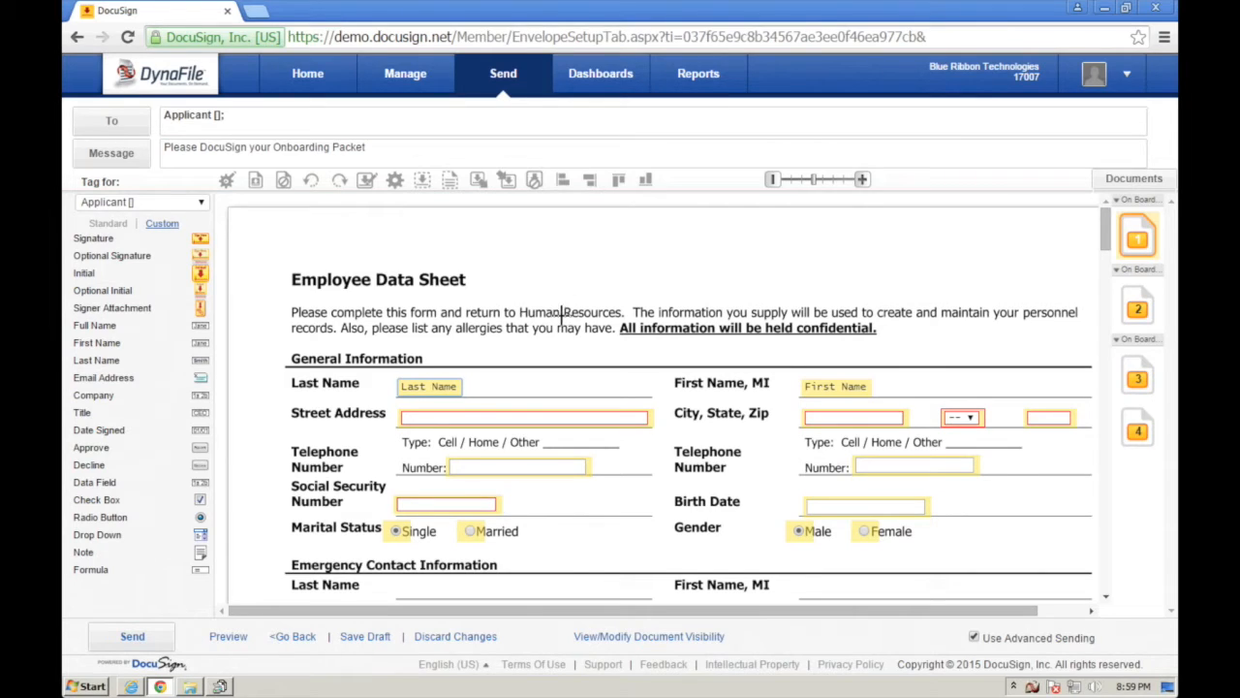
pyautogui.click(444, 391)
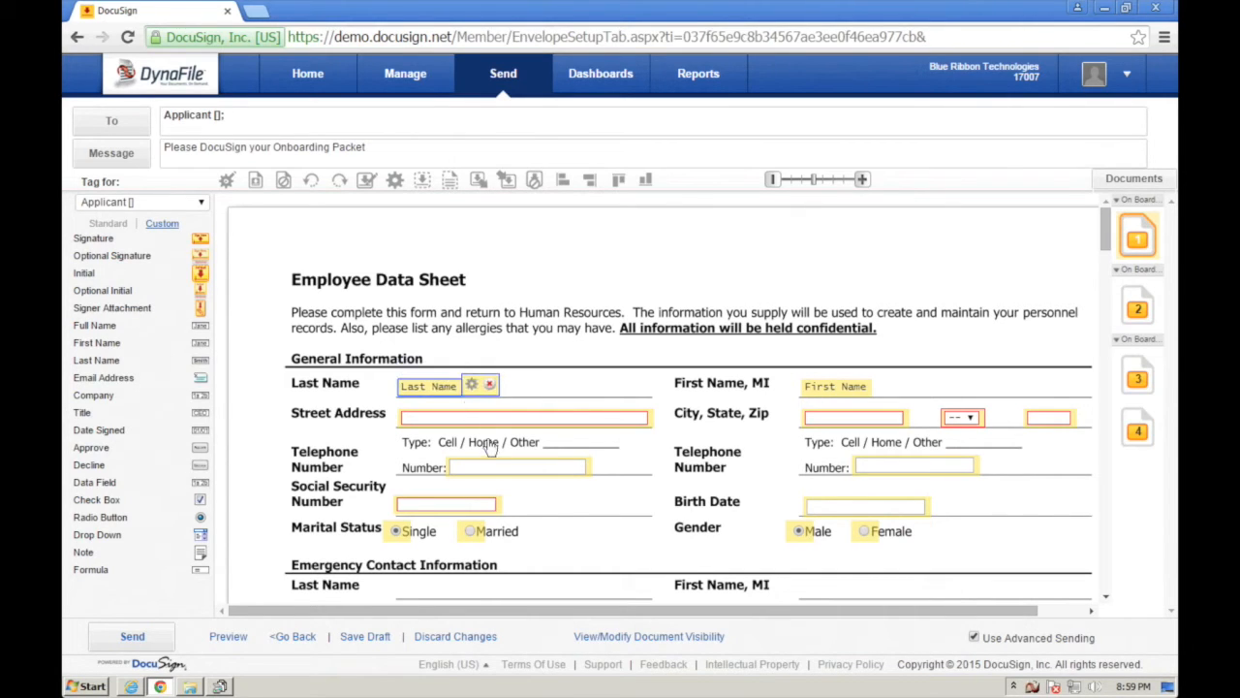
pyautogui.click(544, 498)
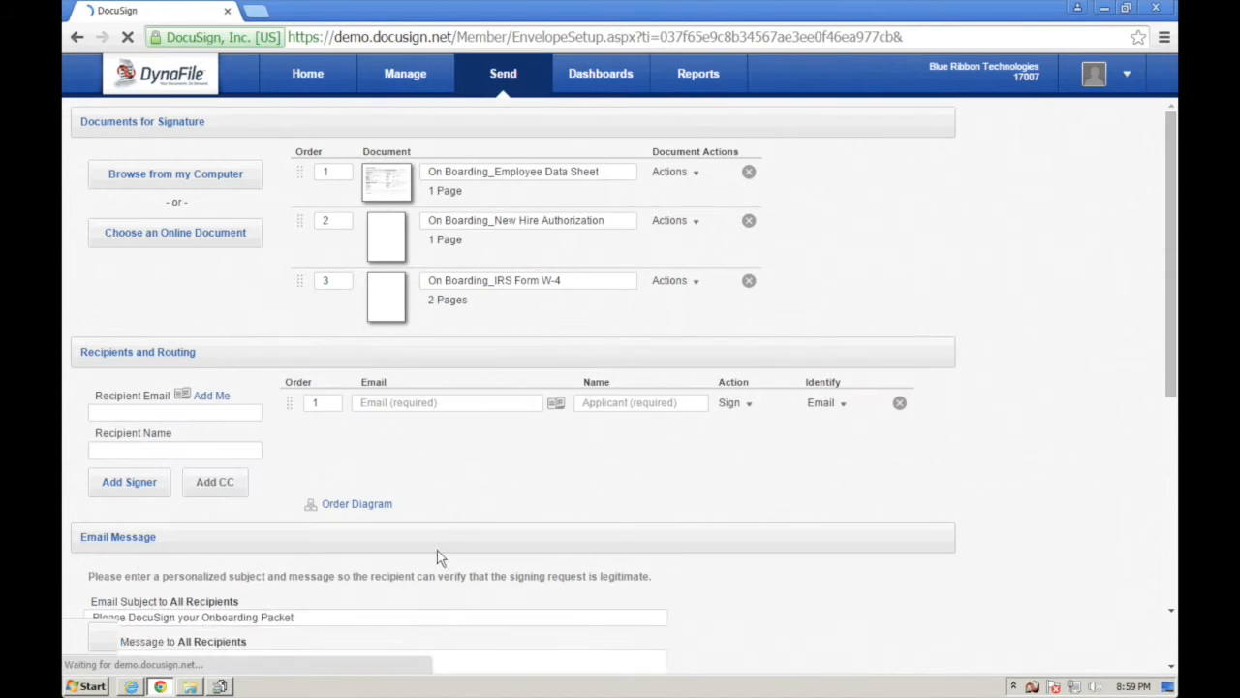
# - View the envelope's signing order diagram, then close it
pyautogui.click(366, 504)
pyautogui.moveTo(838, 359); pyautogui.dragTo(806, 340)
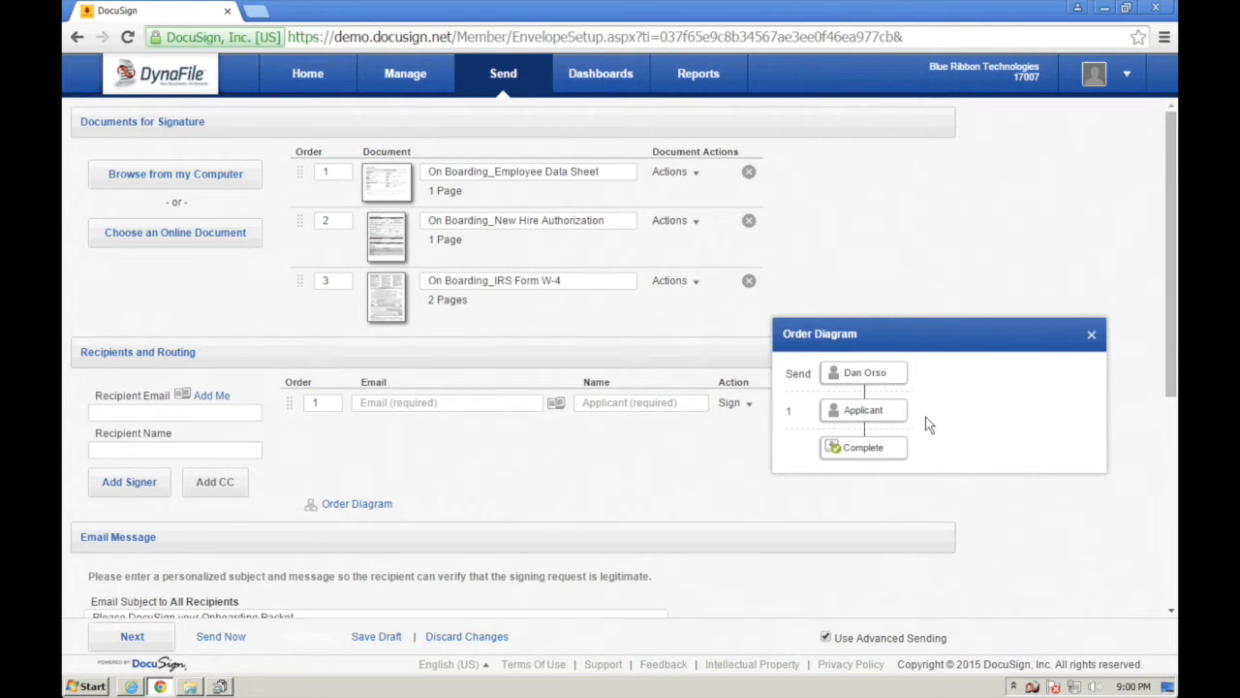
pyautogui.click(1092, 338)
# - Fill in the Applicant's e-mail address and the employee's name, then choose Send Now
pyautogui.click(485, 402)
pyautogui.hotkey('ctrl', 'v')
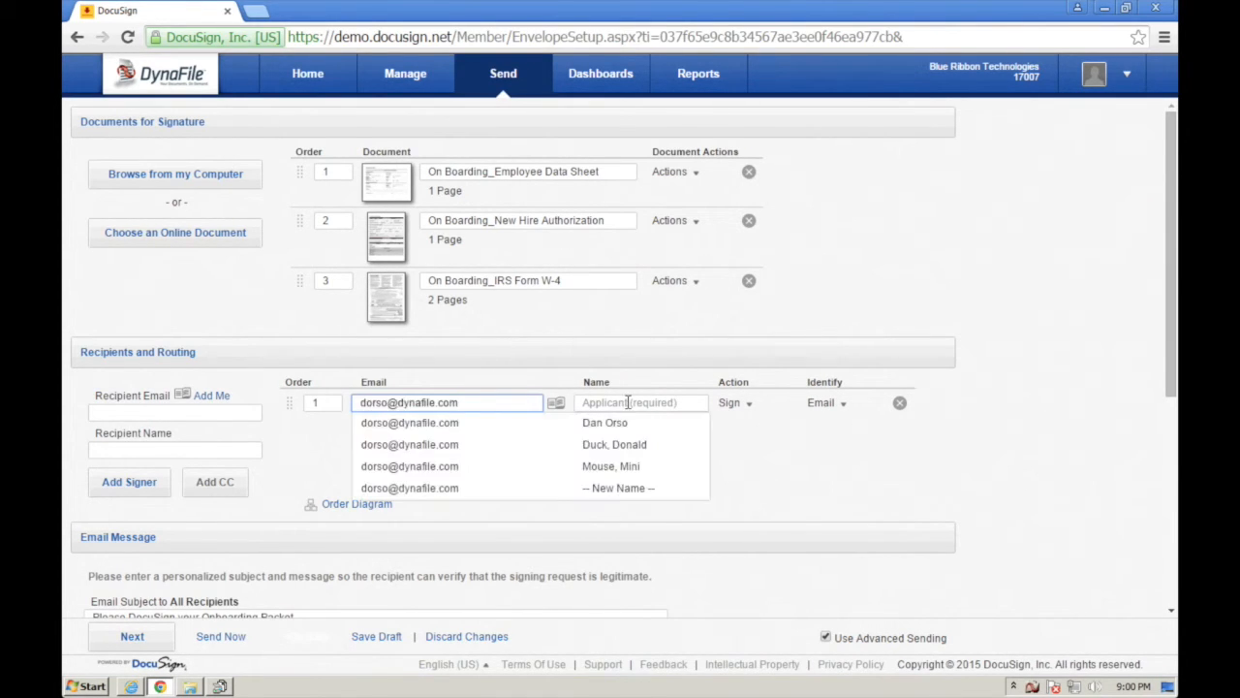
pyautogui.click(622, 423)
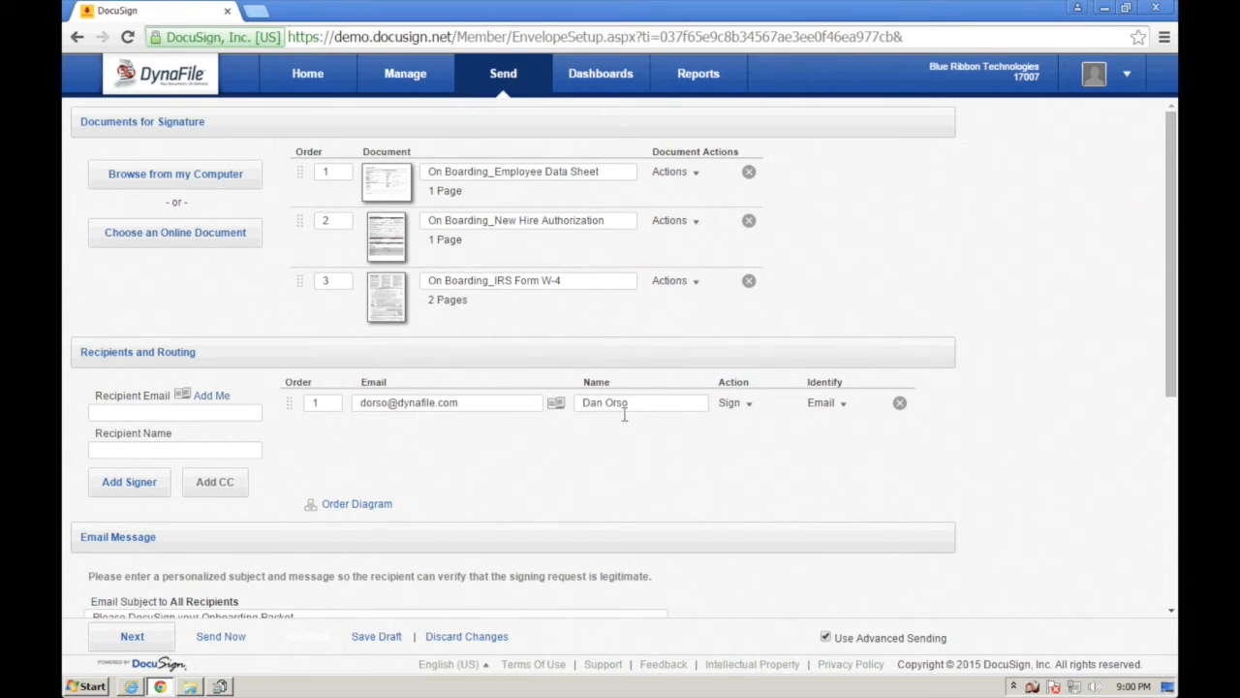
pyautogui.click(221, 637)
# - Confirm signing the envelope right away in the Sign Now dialog
pyautogui.click(489, 339)
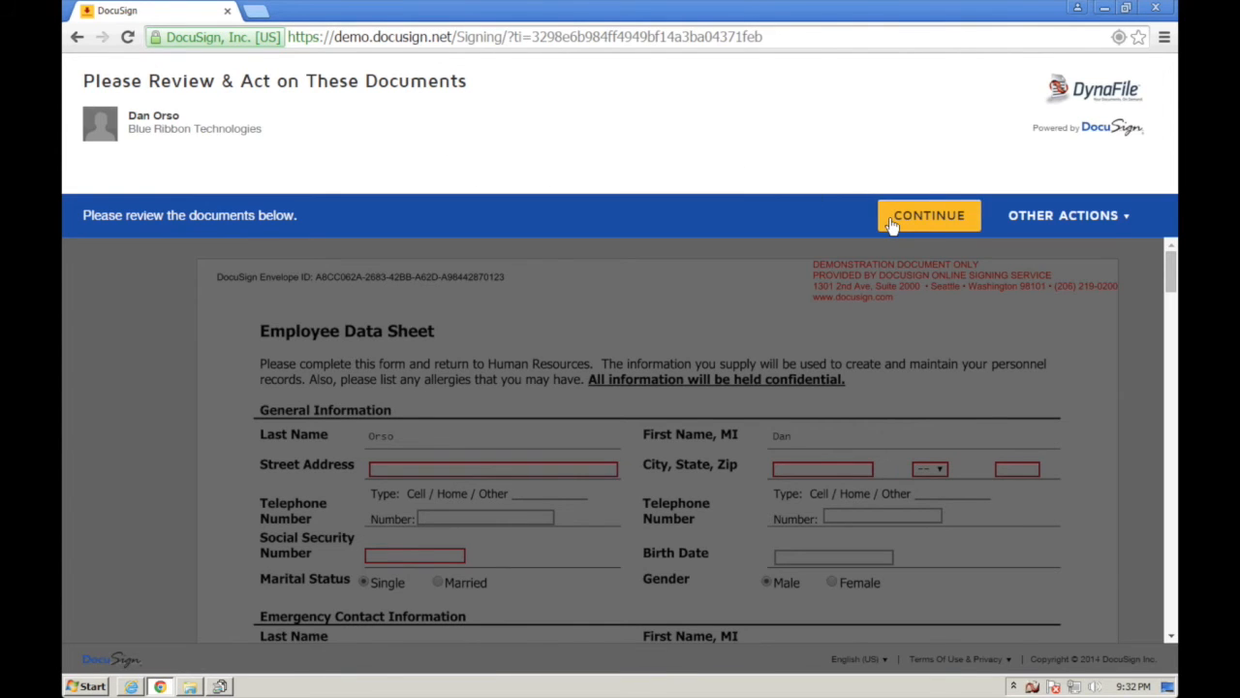
# - Start the signing session and fill in the employee's street address, city and state
pyautogui.click(891, 218)
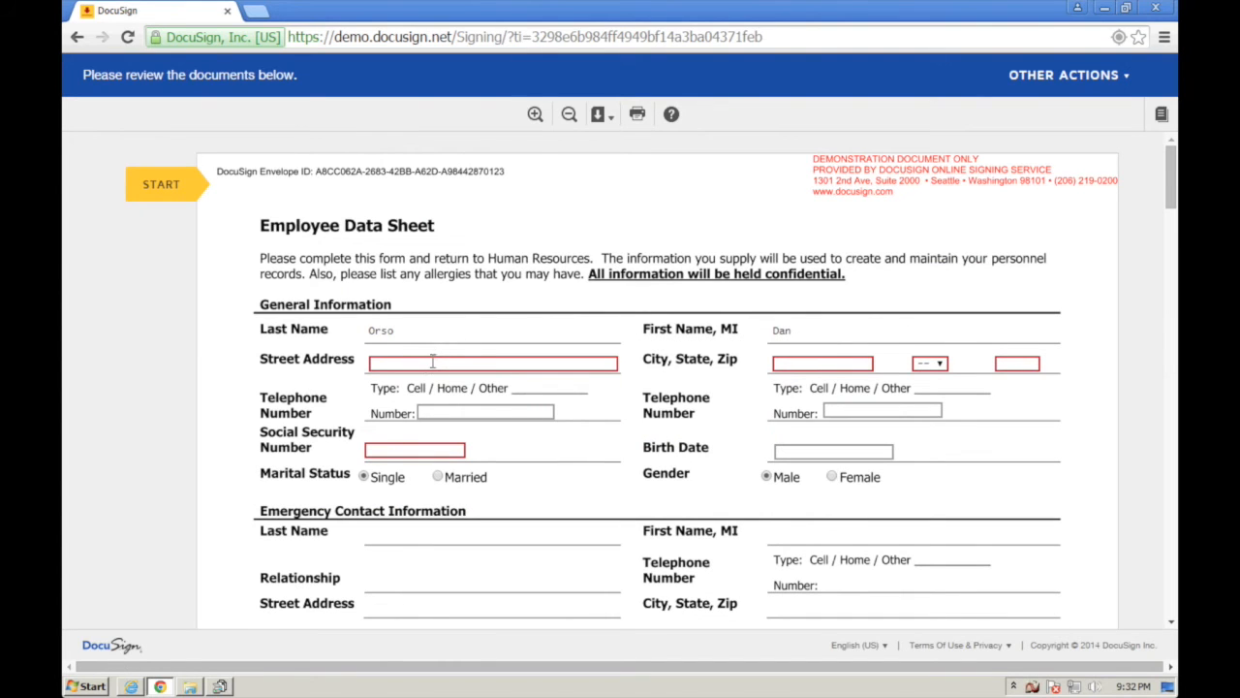
pyautogui.click(432, 361)
pyautogui.write('123 Sunset')
pyautogui.press('Tab')
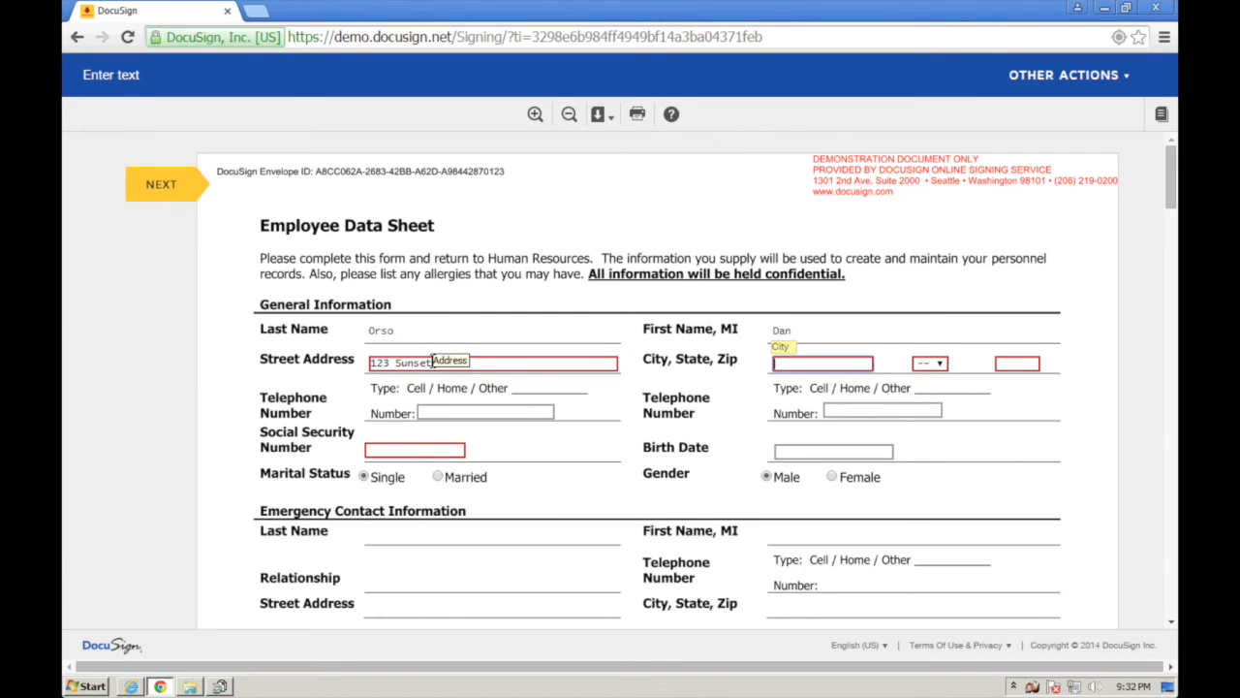
pyautogui.write('Denver')
pyautogui.press('Tab')
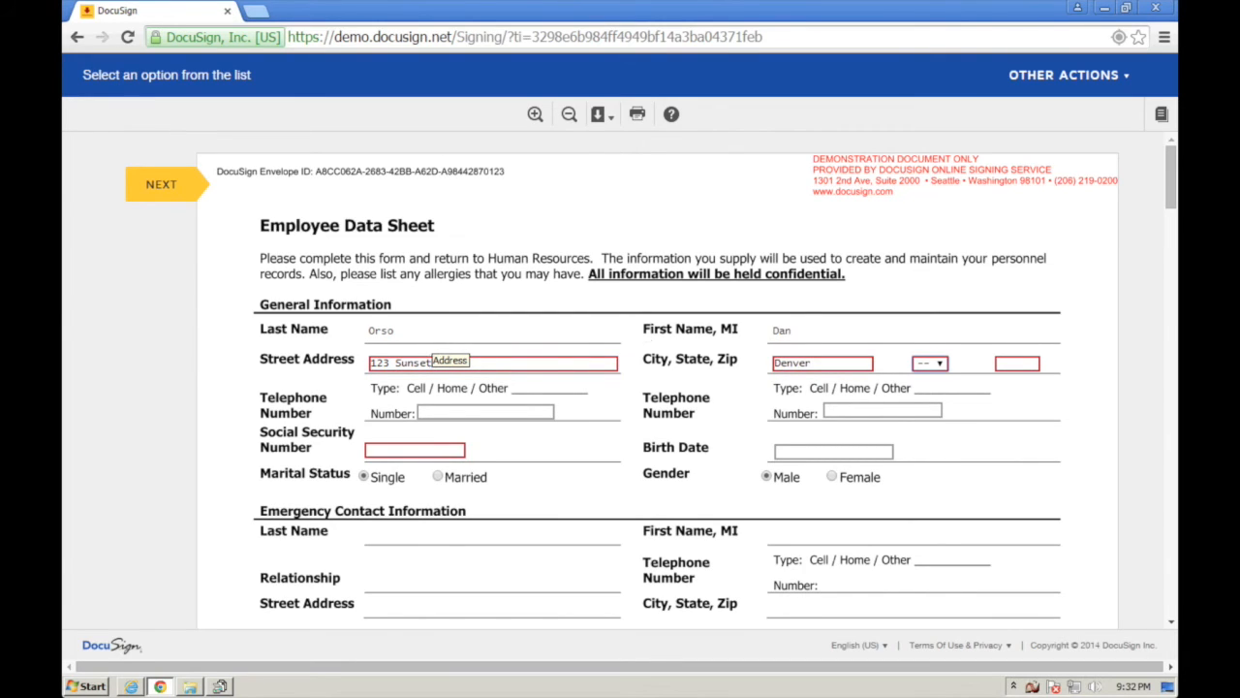
pyautogui.click(940, 365)
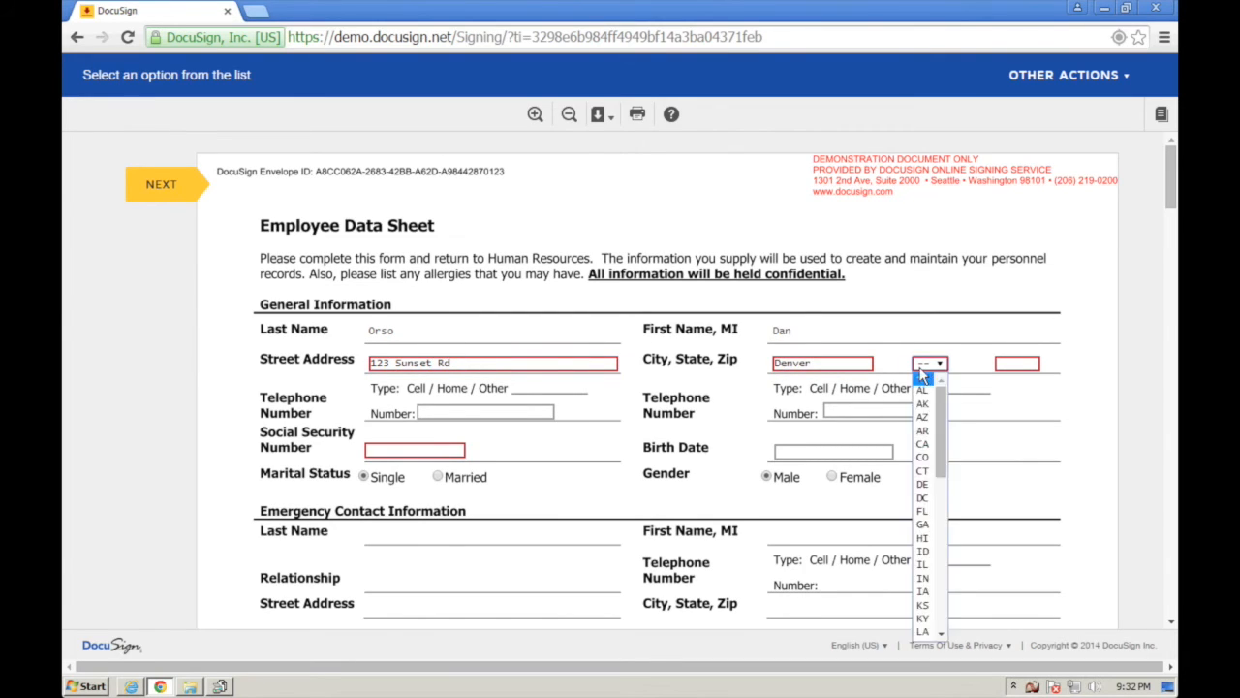
pyautogui.click(924, 457)
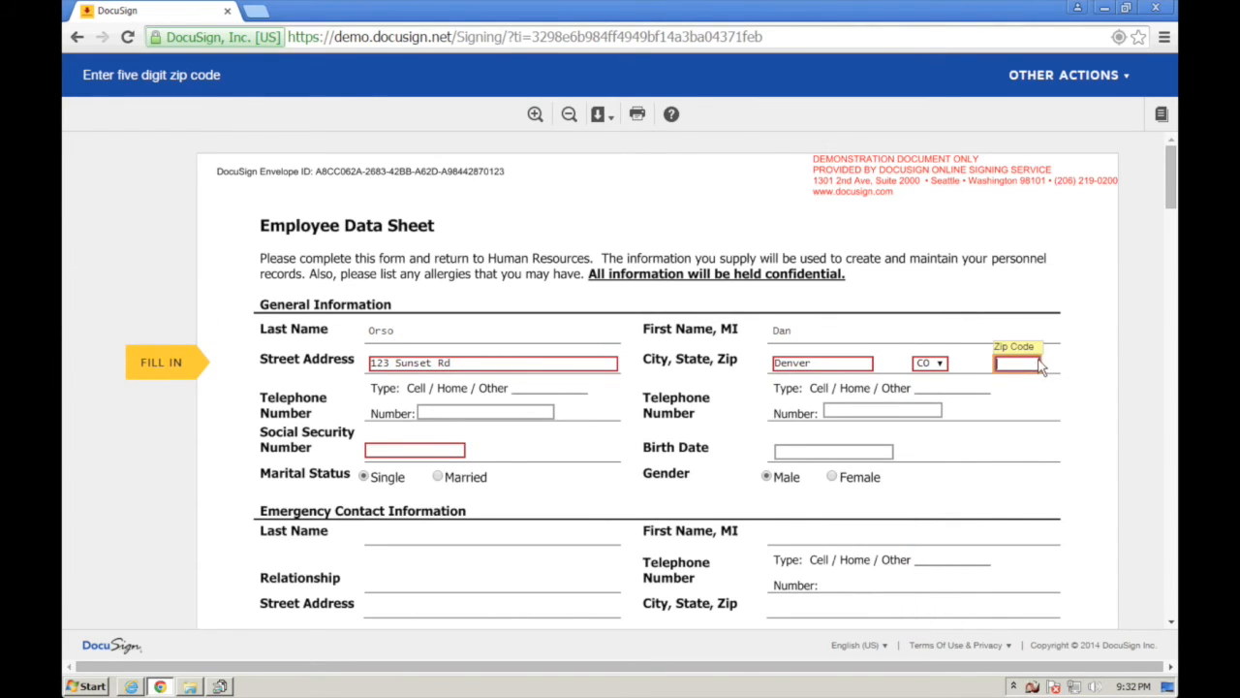
# - Replace the invalid zip code with a valid one and enter the Social Security Number
pyautogui.write('a')
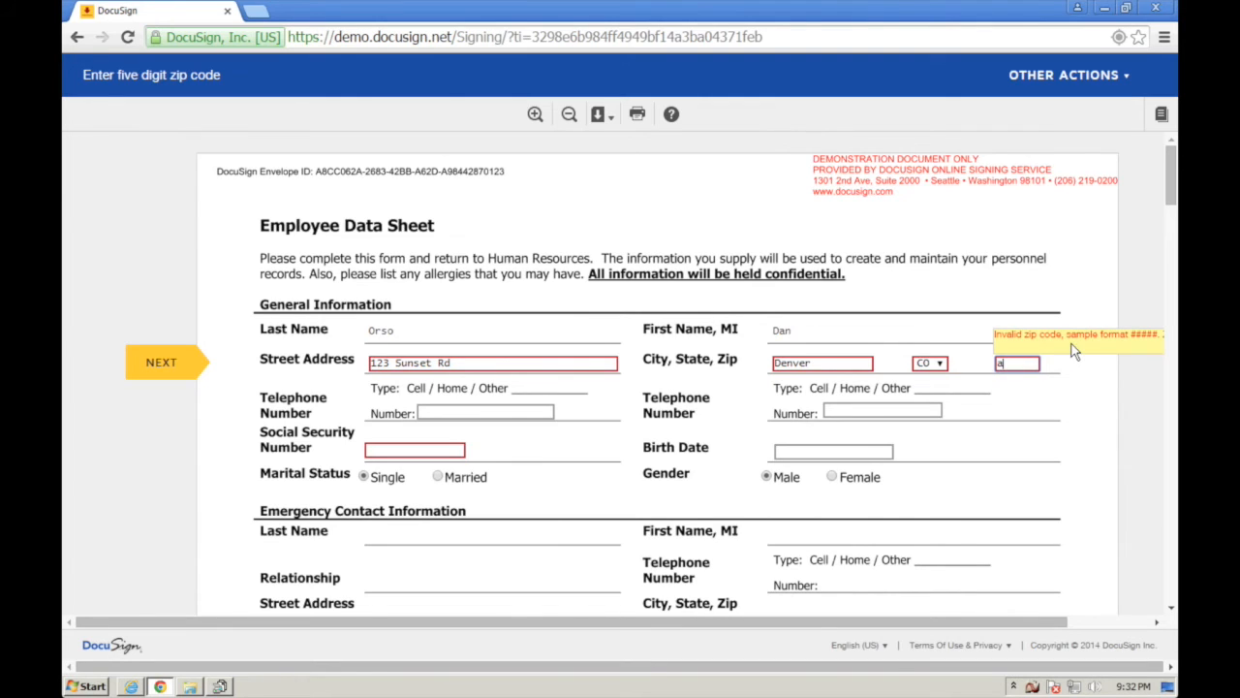
pyautogui.moveTo(1002, 361); pyautogui.dragTo(994, 362)
pyautogui.write('80203')
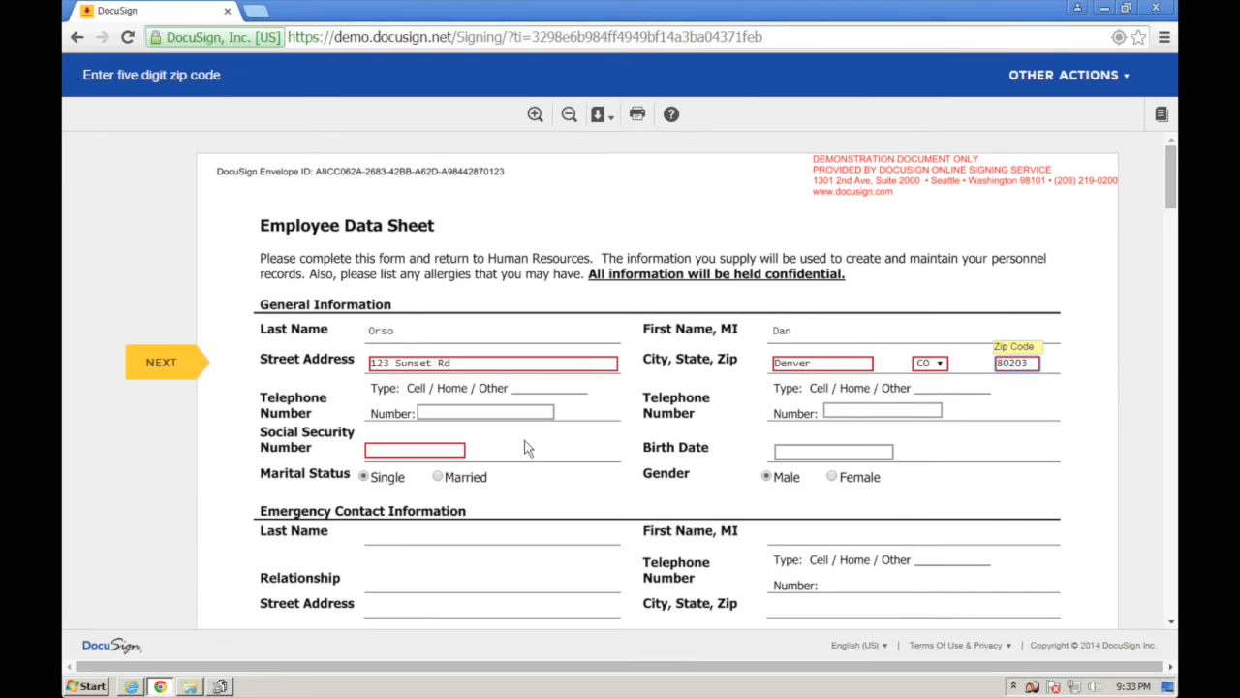
pyautogui.click(451, 448)
pyautogui.write('123456789')
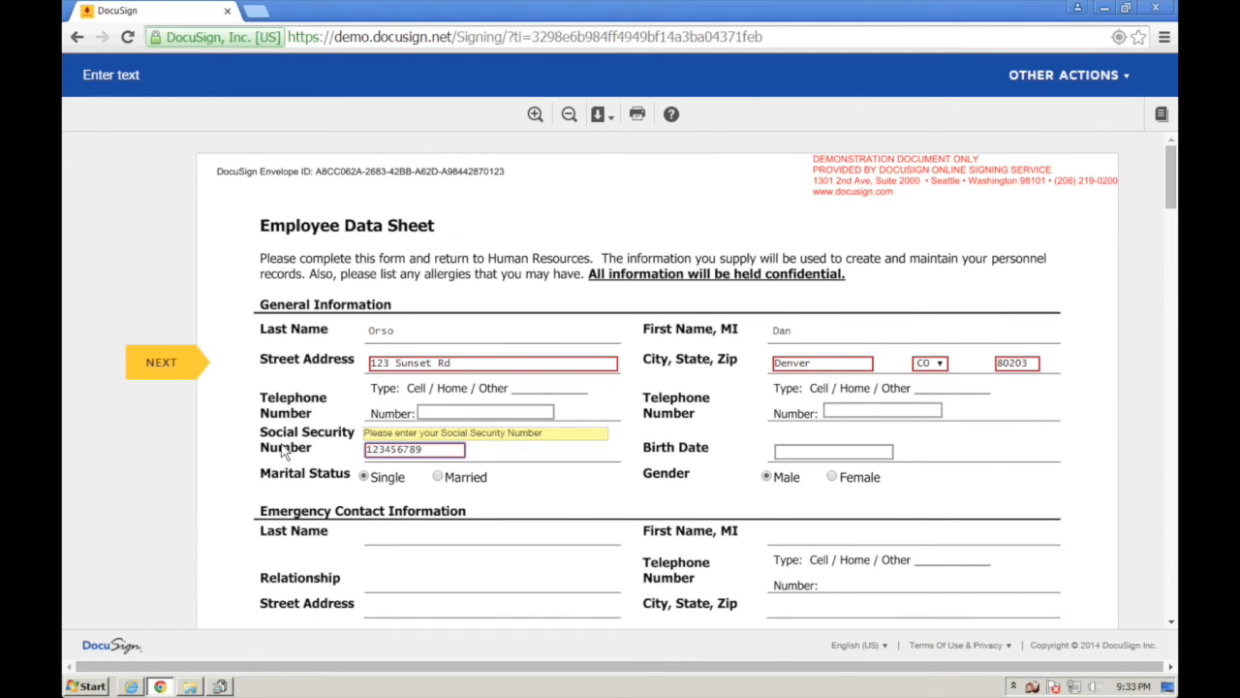
pyautogui.scroll(-3, 283, 451)
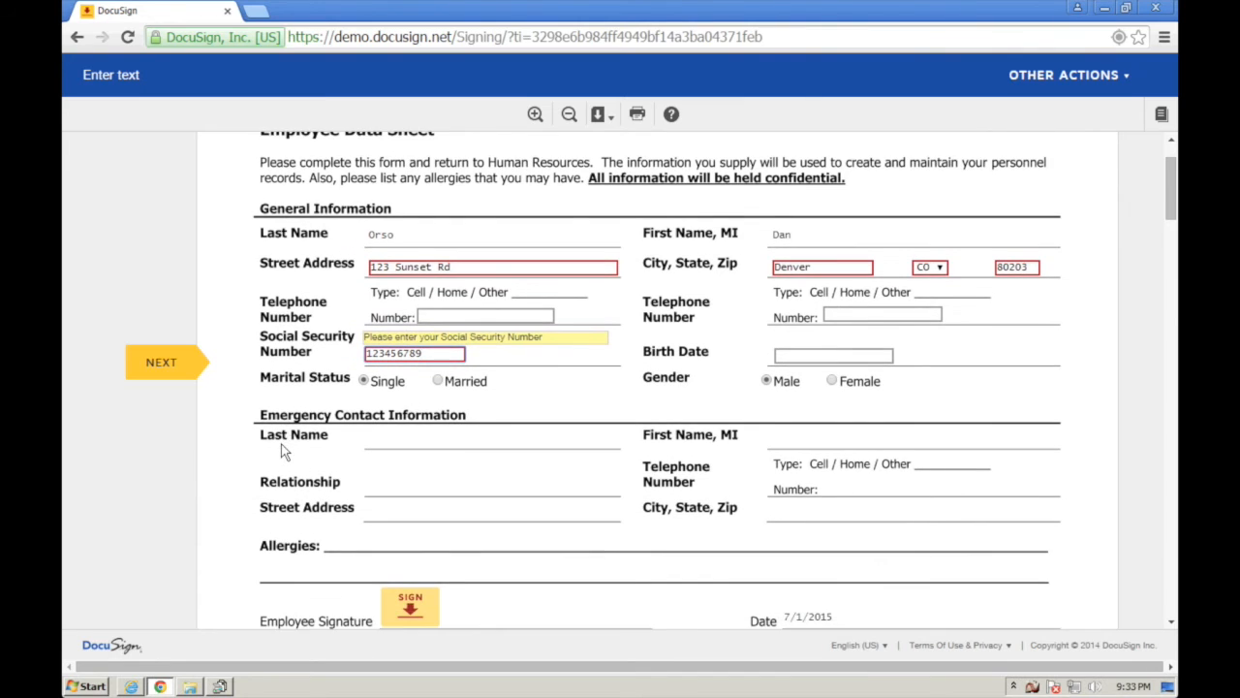
pyautogui.scroll(-1, 282, 445)
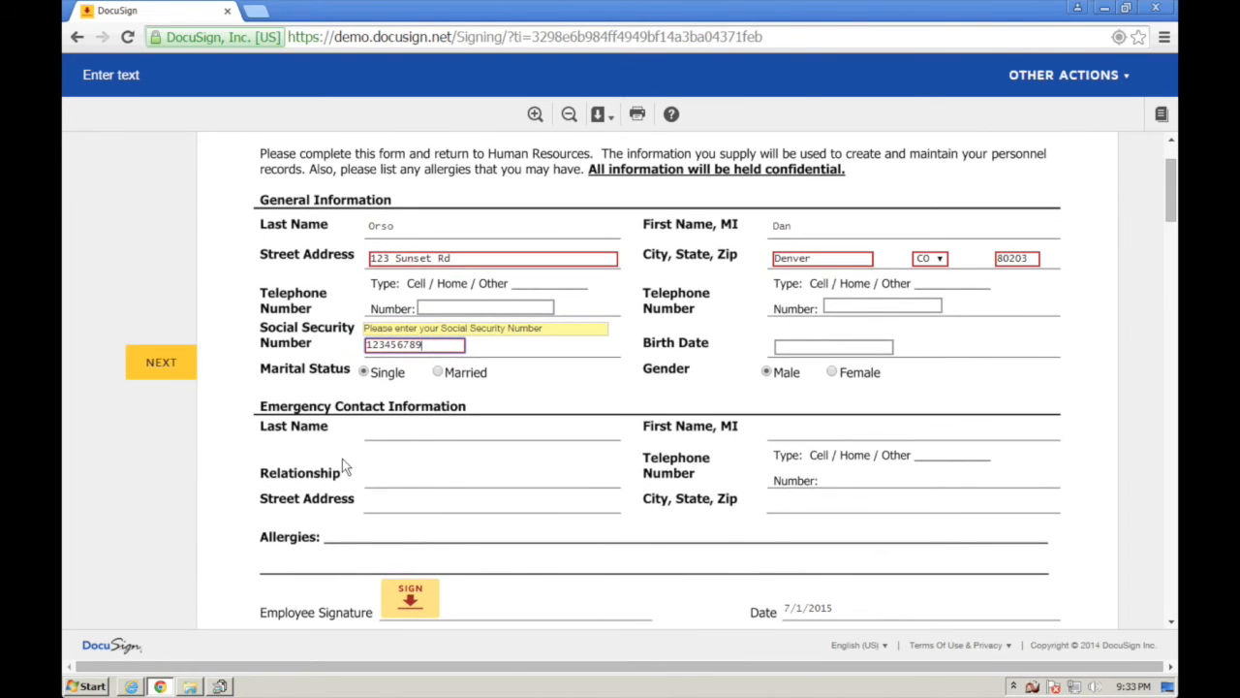
# - Apply the adopted signature on the Employee Data Sheet's Employee Signature line
pyautogui.click(430, 601)
pyautogui.scroll(6, 434, 527)
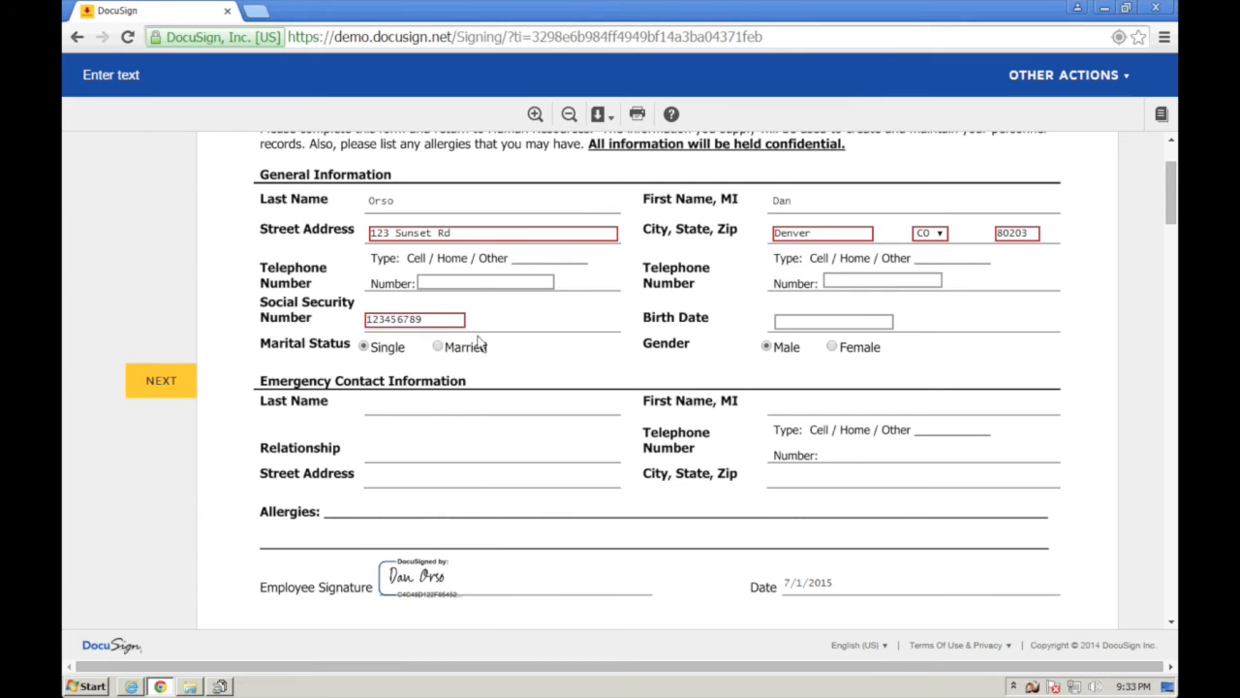
# - Select the street address on the data sheet and New Hire Authorization, then deselect it
pyautogui.click(475, 229)
pyautogui.hotkey('ctrl', 'a')
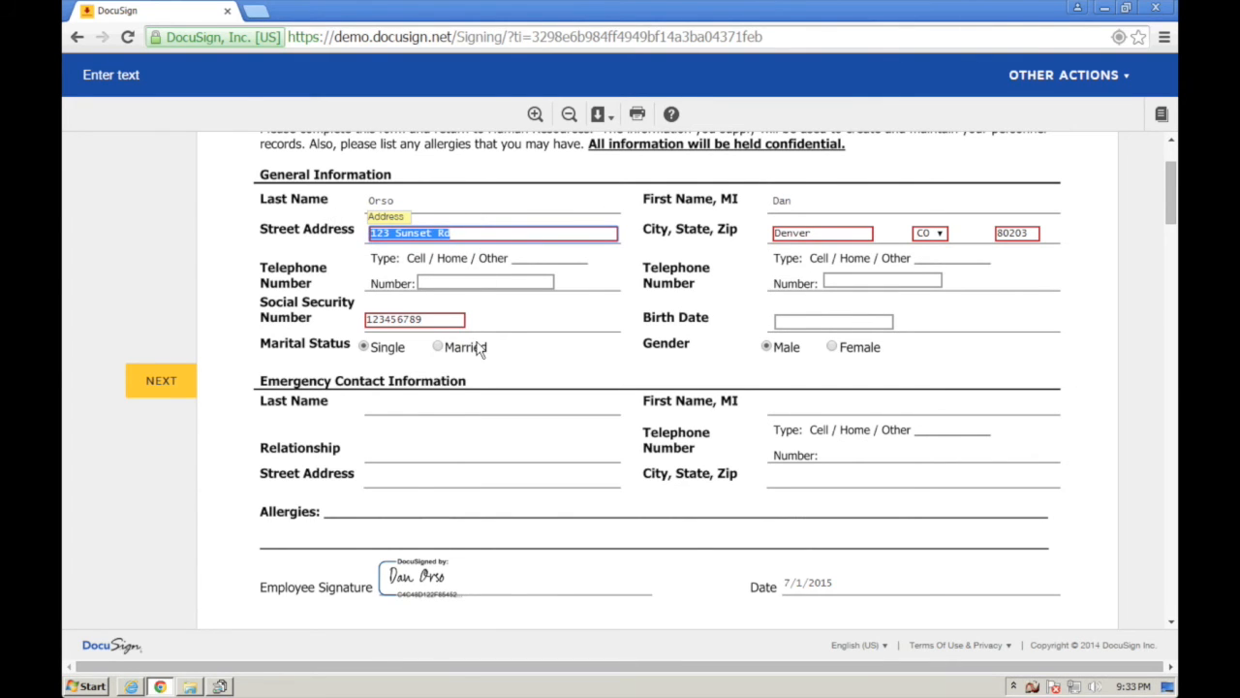
pyautogui.scroll(-5, 477, 347)
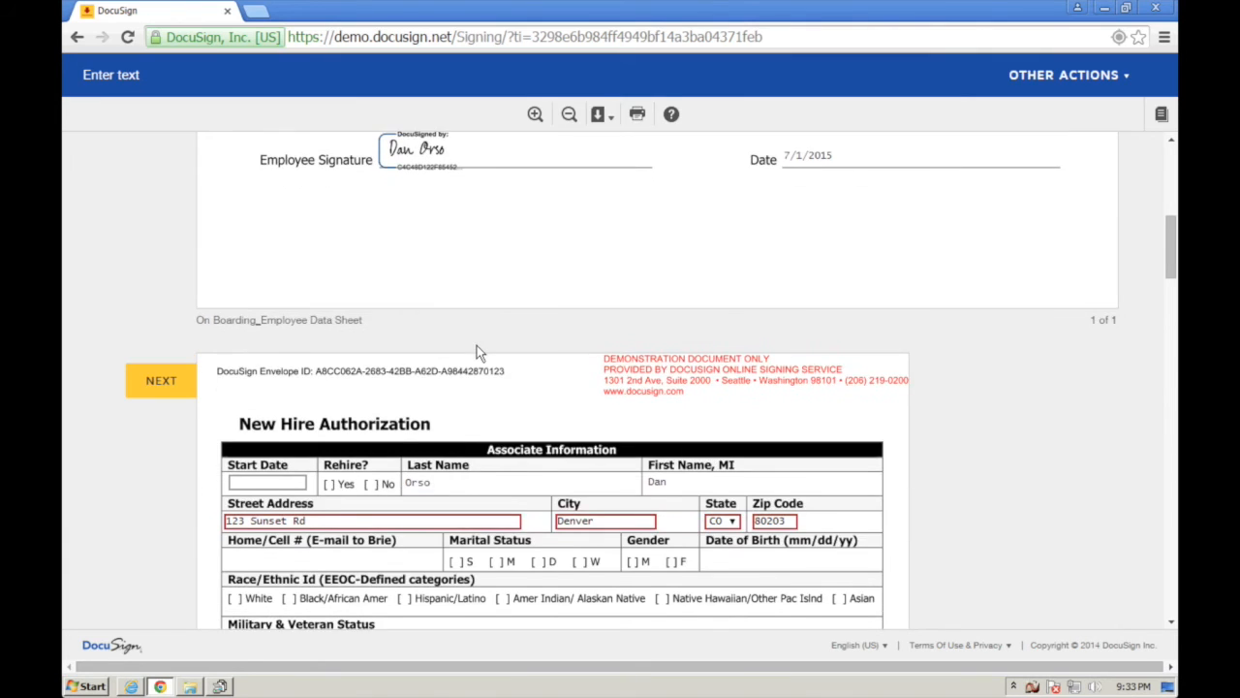
pyautogui.scroll(-3, 477, 345)
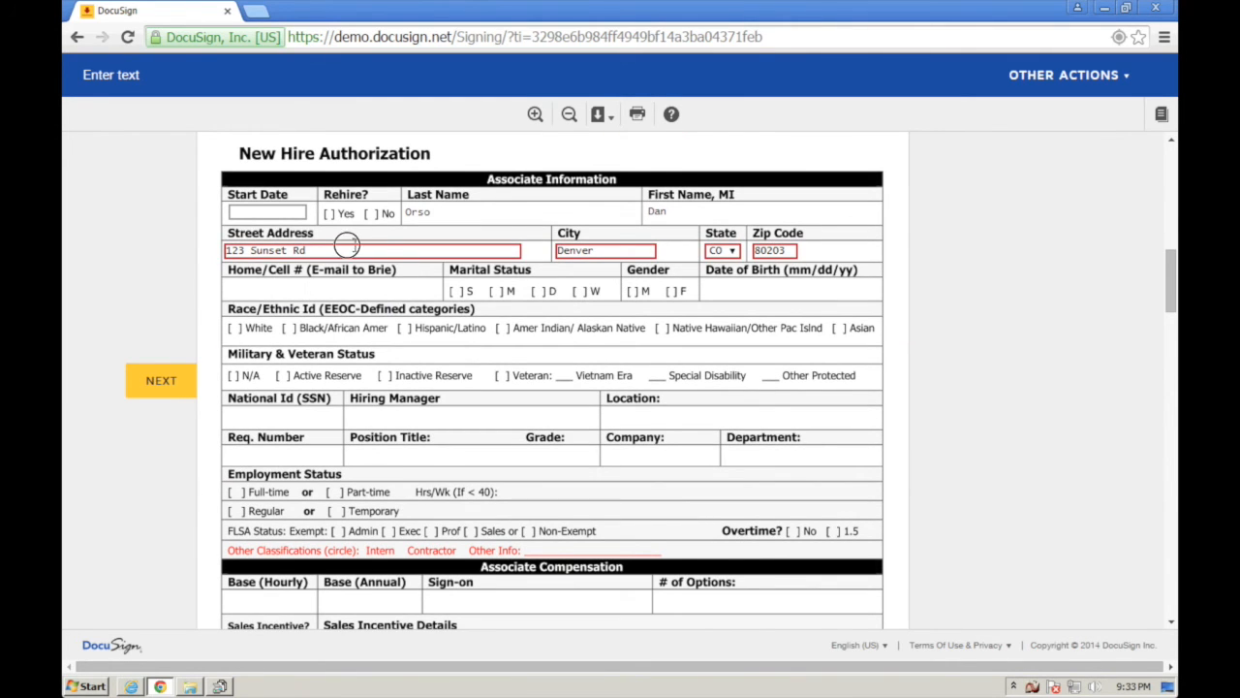
pyautogui.click(347, 248)
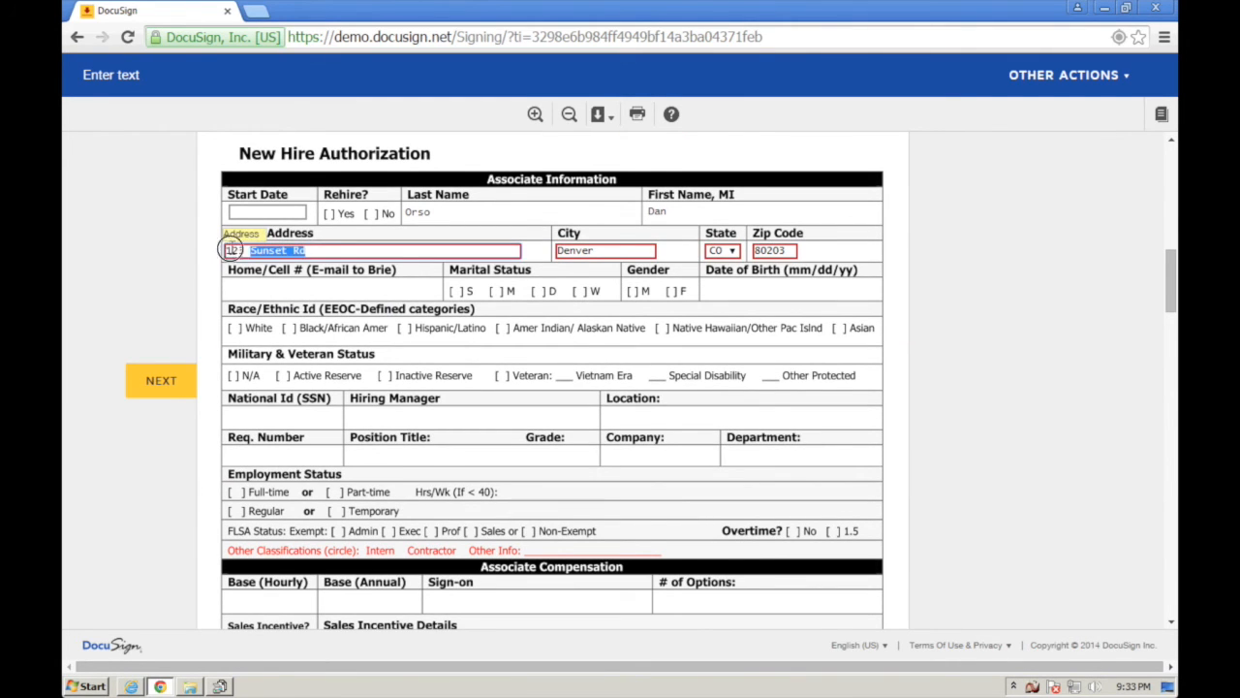
pyautogui.click(338, 250)
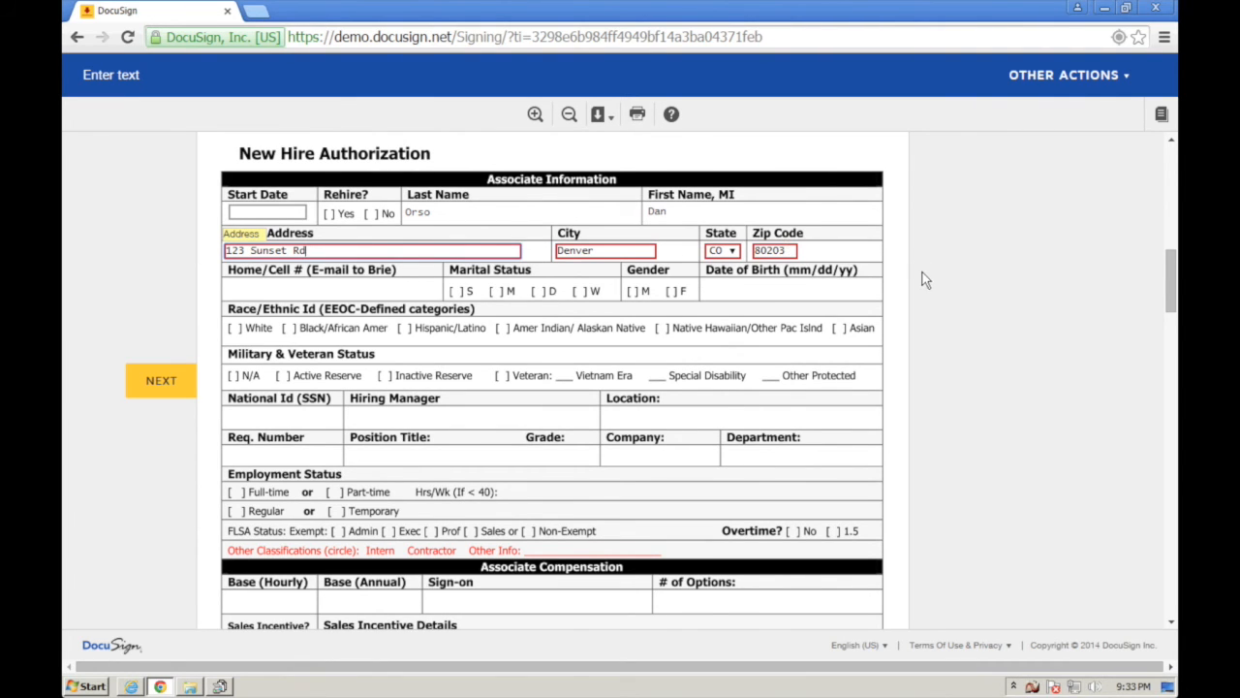
# - Delete the Social Security Number value on the W-4 certificate
pyautogui.scroll(-5, 925, 283)
pyautogui.scroll(-10, 925, 286)
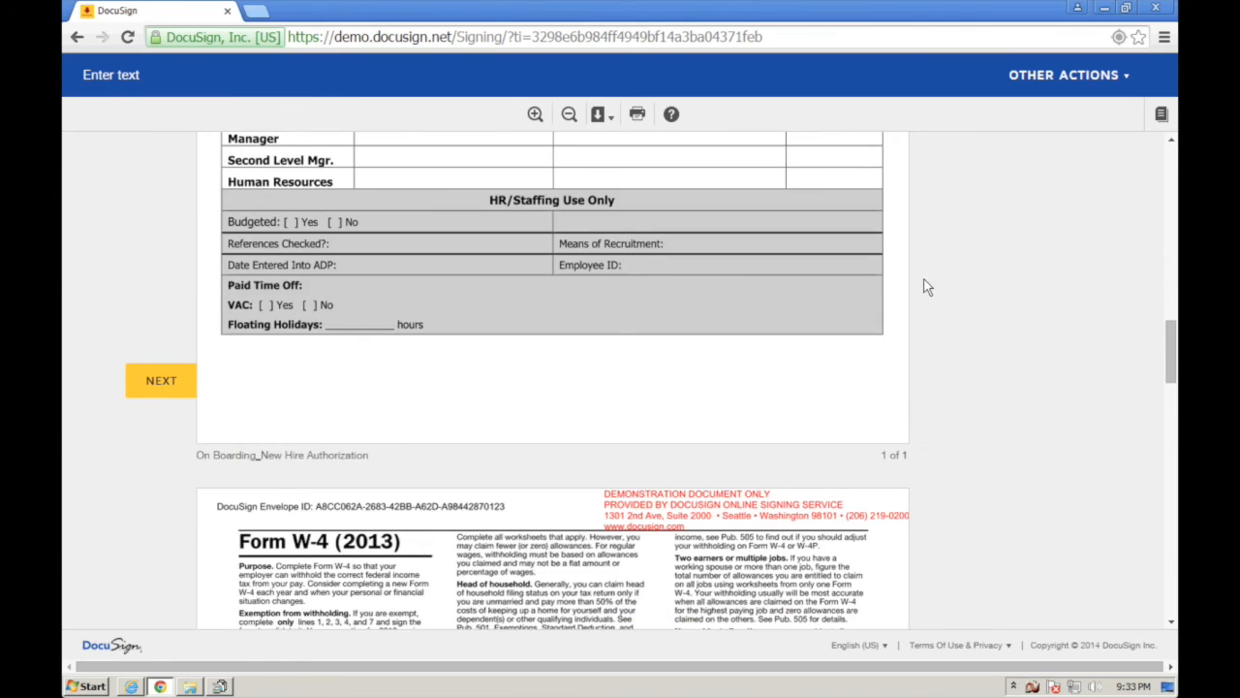
pyautogui.scroll(-5, 925, 287)
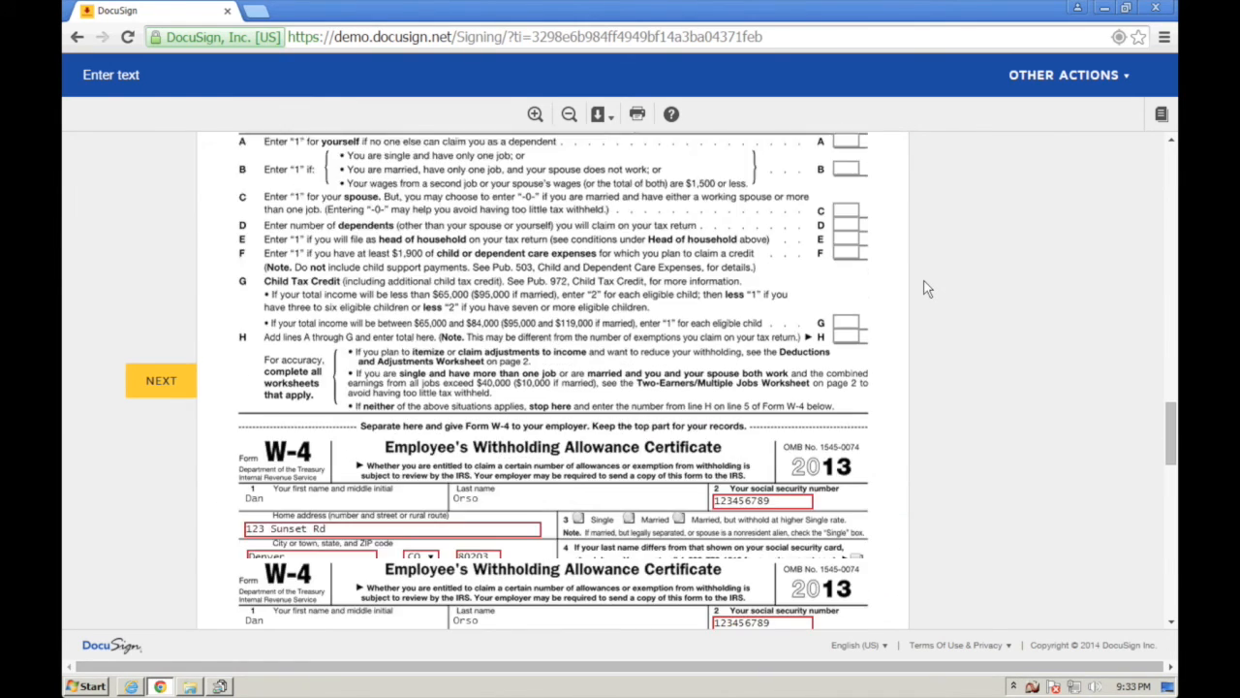
pyautogui.scroll(-3, 927, 288)
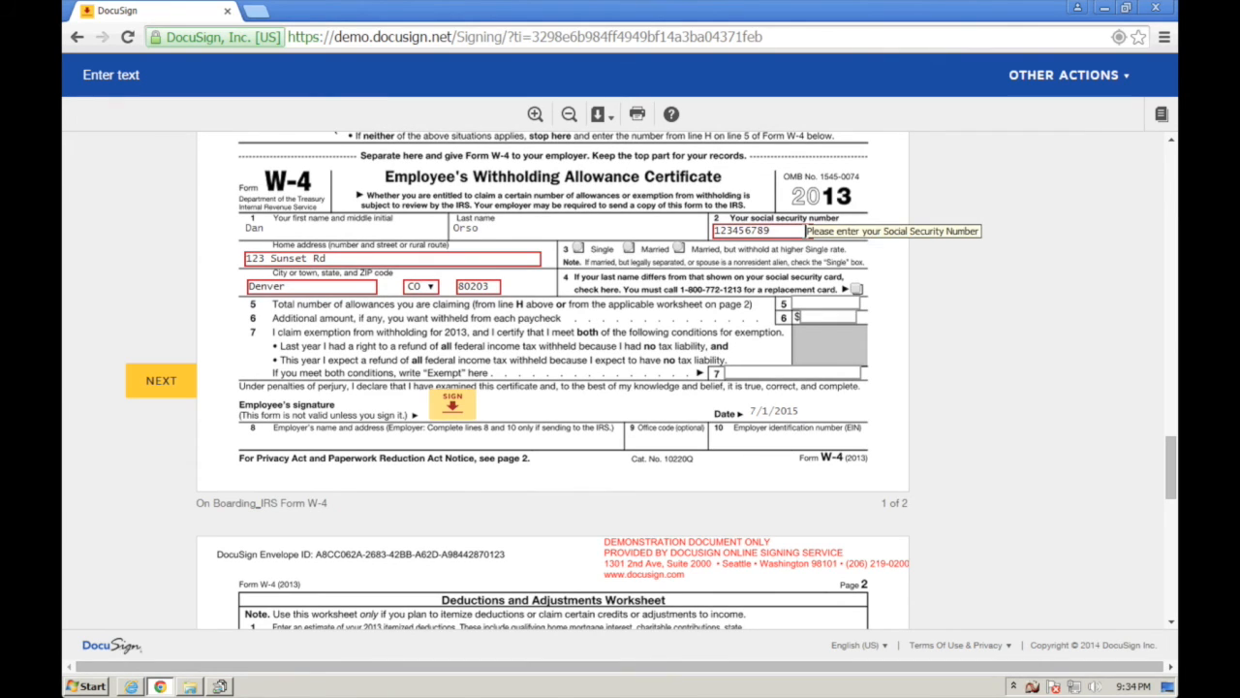
pyautogui.moveTo(737, 230); pyautogui.dragTo(705, 230)
pyautogui.doubleClick(760, 231)
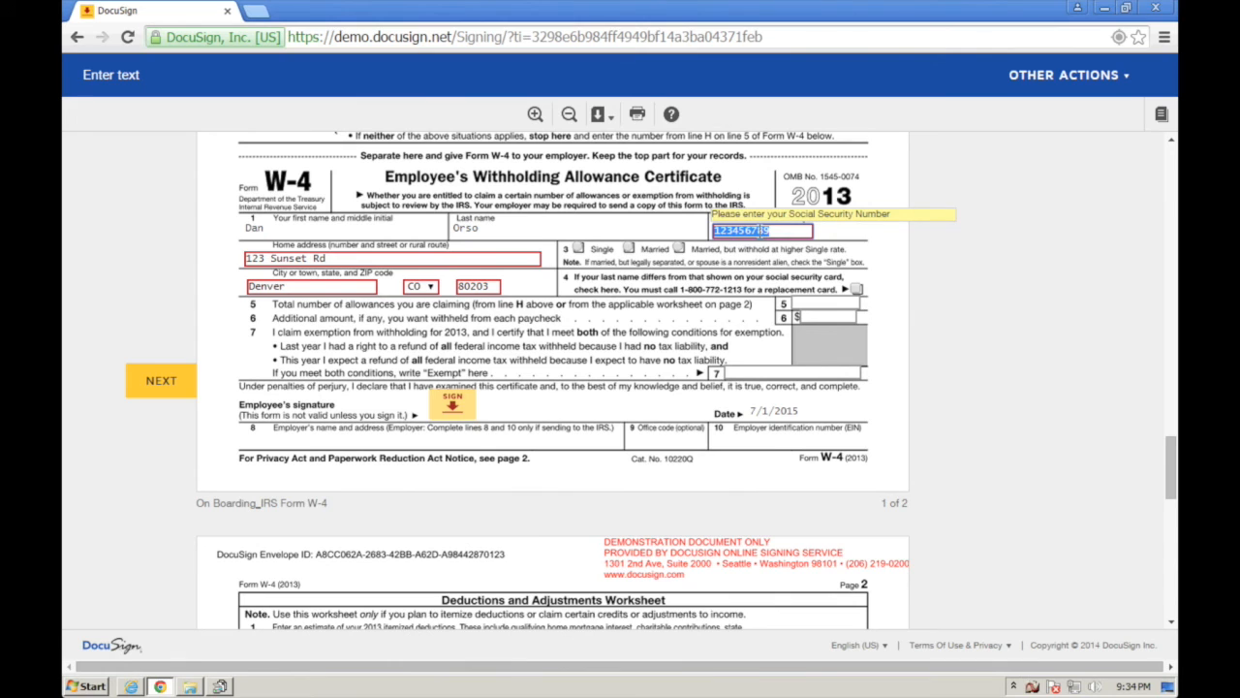
pyautogui.press('BackSpace')
# - Sign the W-4, re-enter the Social Security Number, finish, and decline signing another document
pyautogui.click(459, 405)
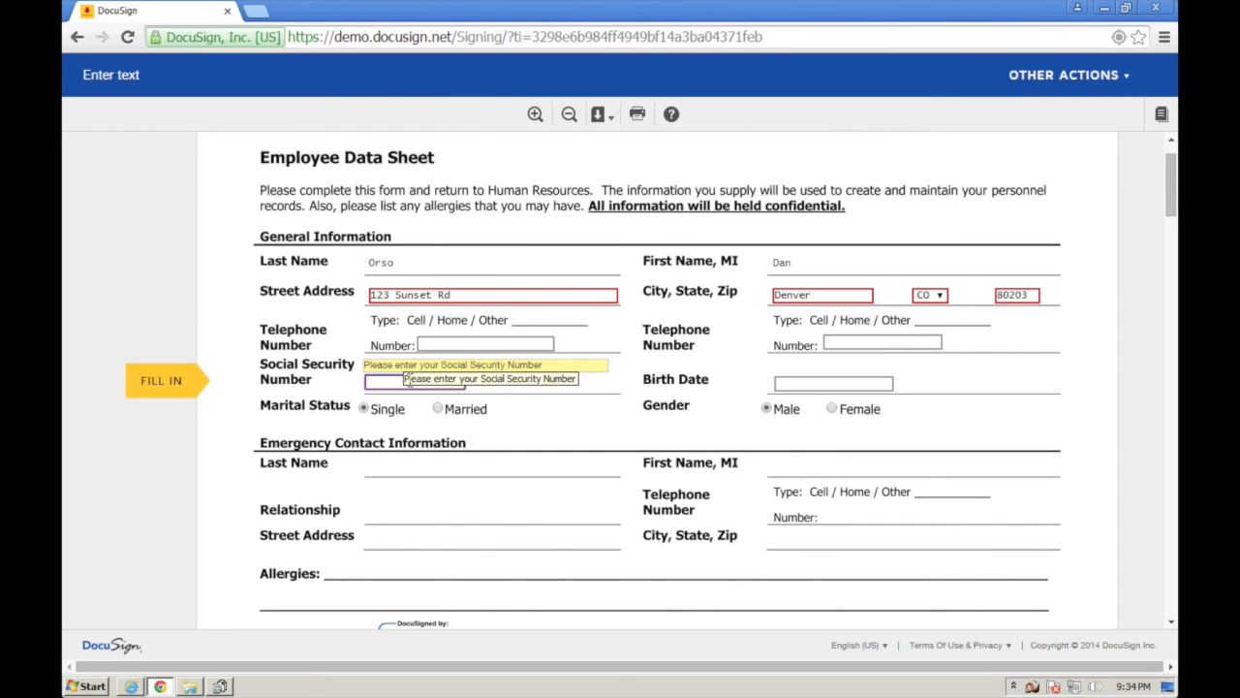
pyautogui.write('123456789')
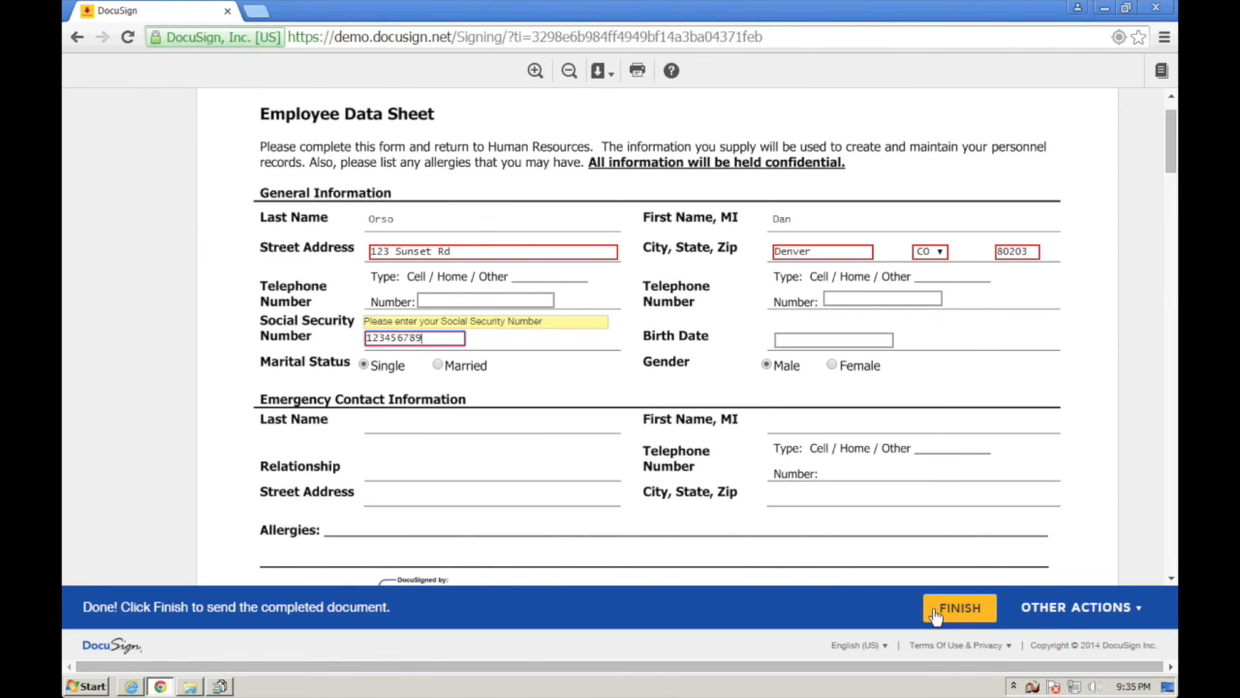
pyautogui.click(935, 616)
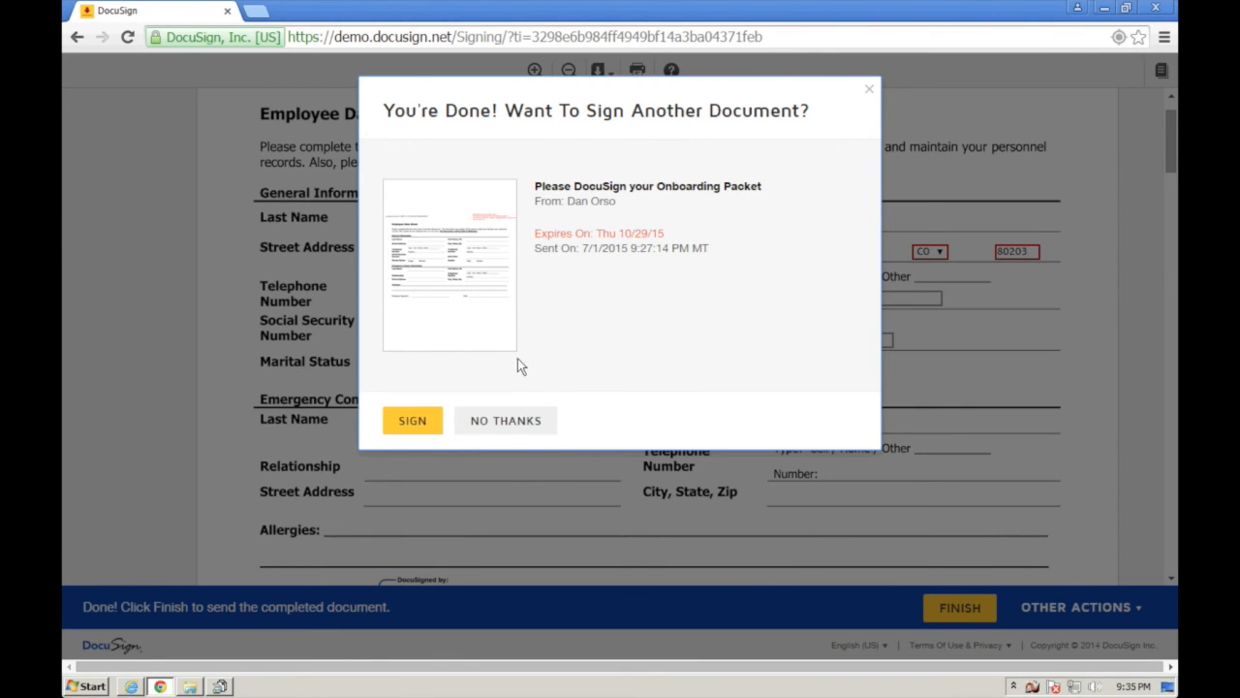
pyautogui.click(502, 421)
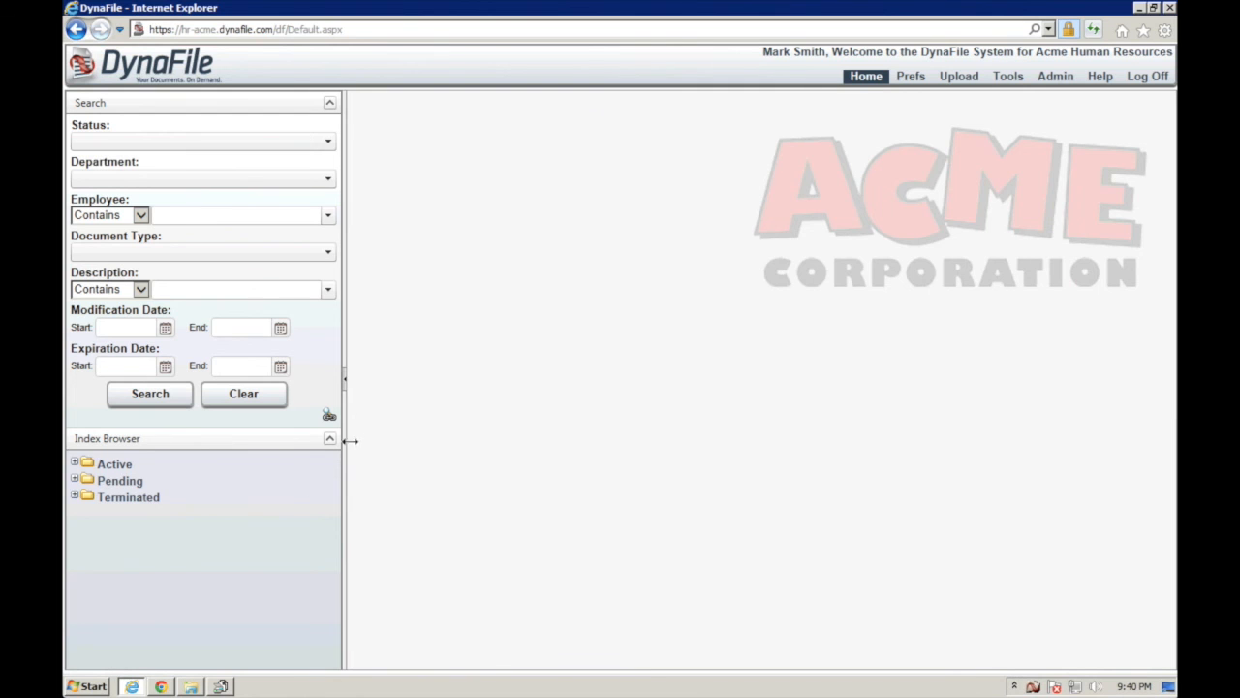
# - Search DynaFile for the employee's filed documents by picking their name from suggestions
pyautogui.click(240, 214)
pyautogui.write('orso')
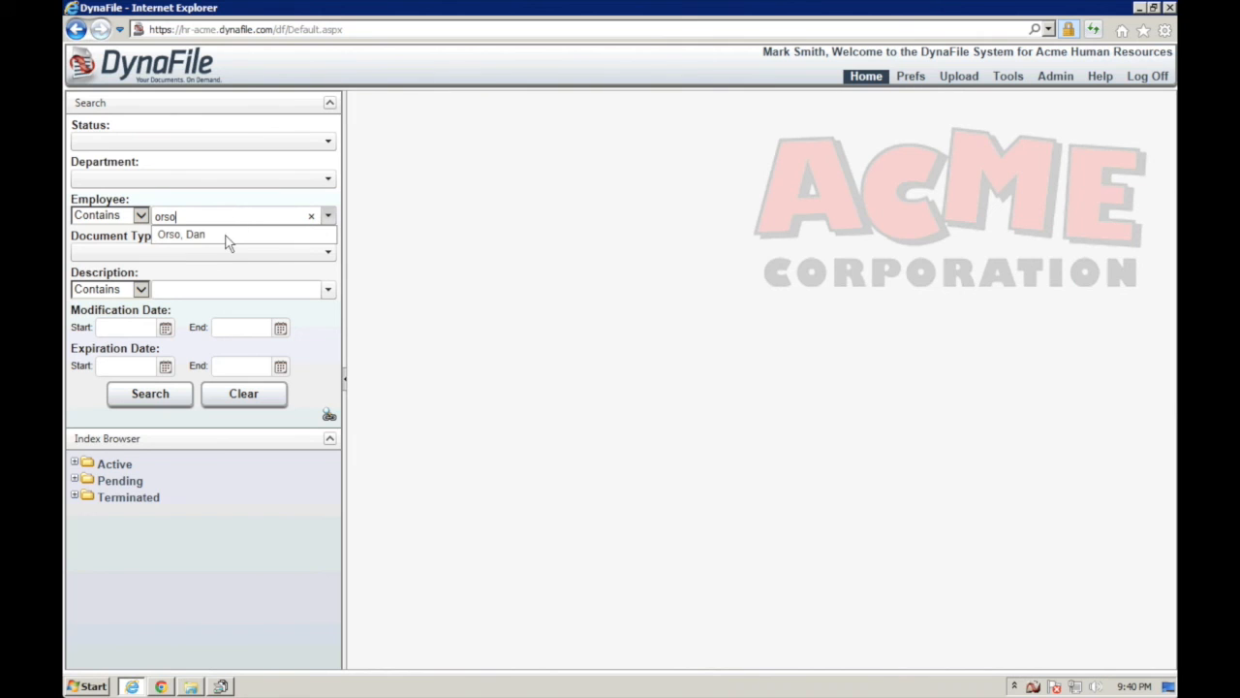
pyautogui.click(228, 235)
pyautogui.click(177, 395)
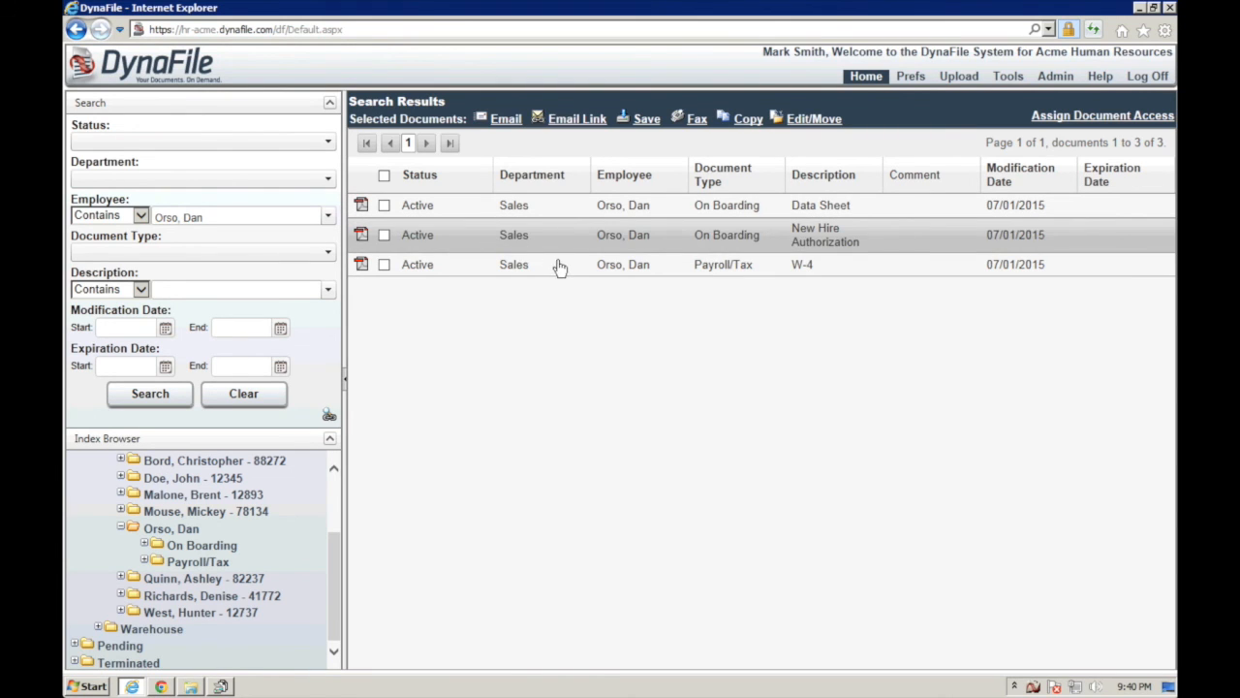
# - Expand the Data Sheet result's details and preview its signed PDF, then close the viewer
pyautogui.click(443, 206)
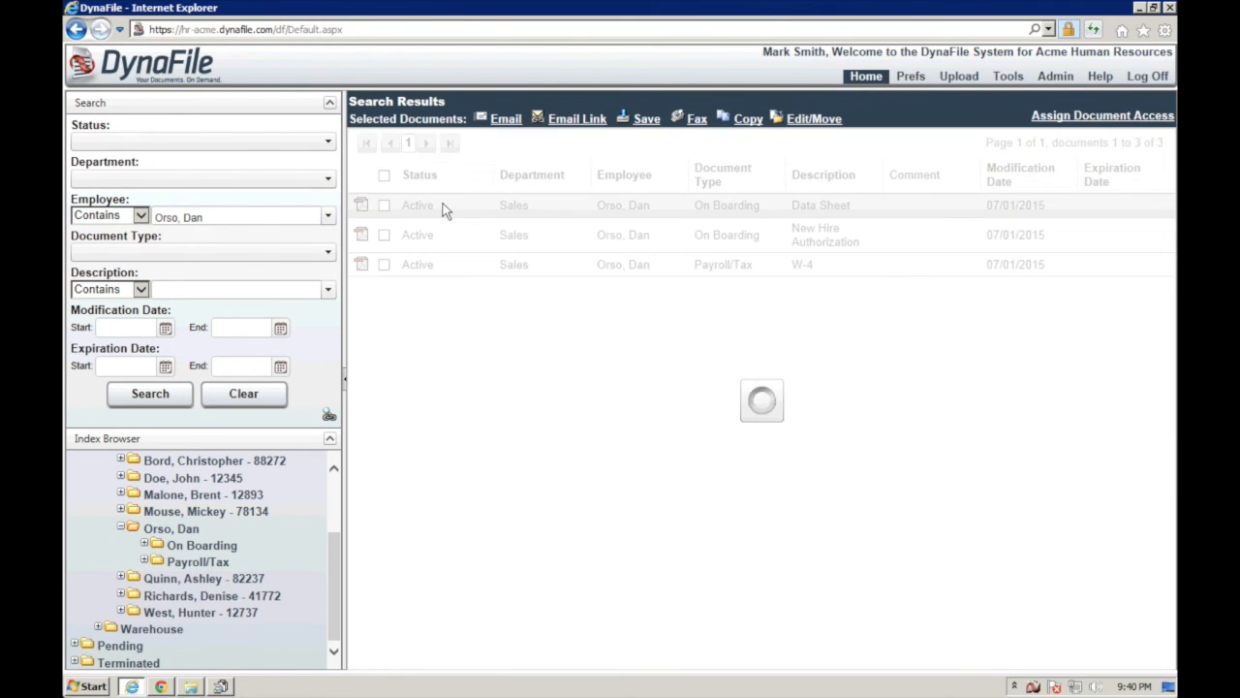
pyautogui.click(422, 349)
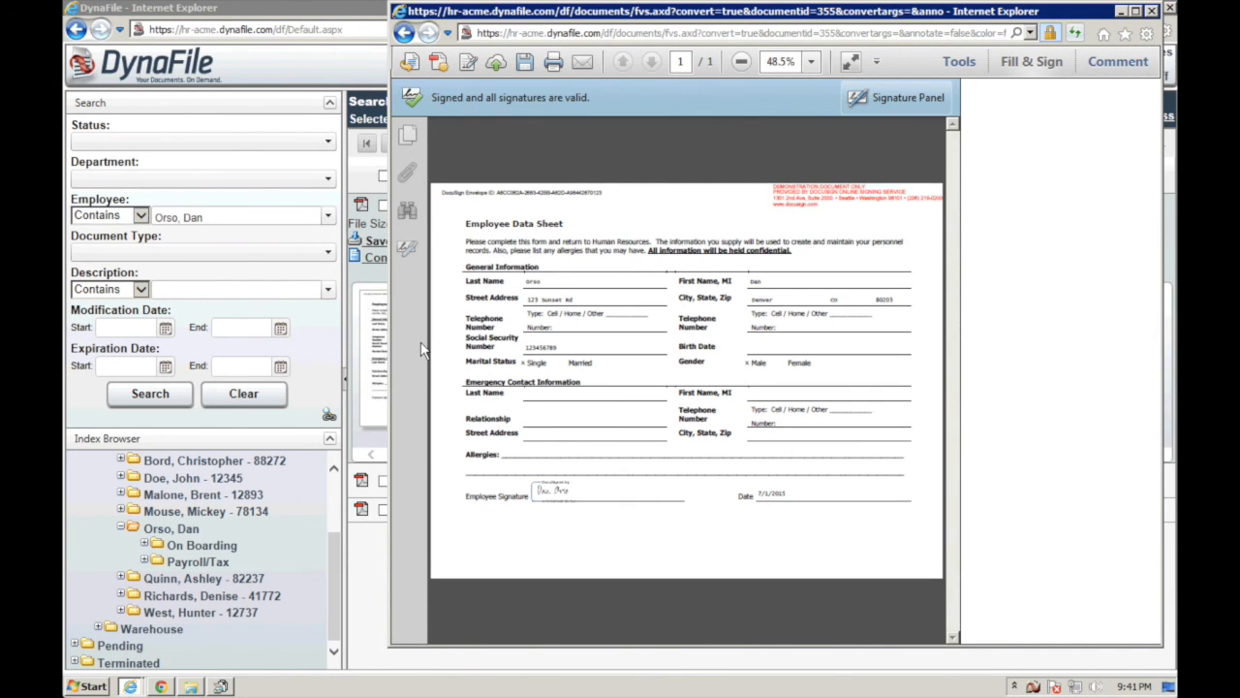
pyautogui.click(1151, 11)
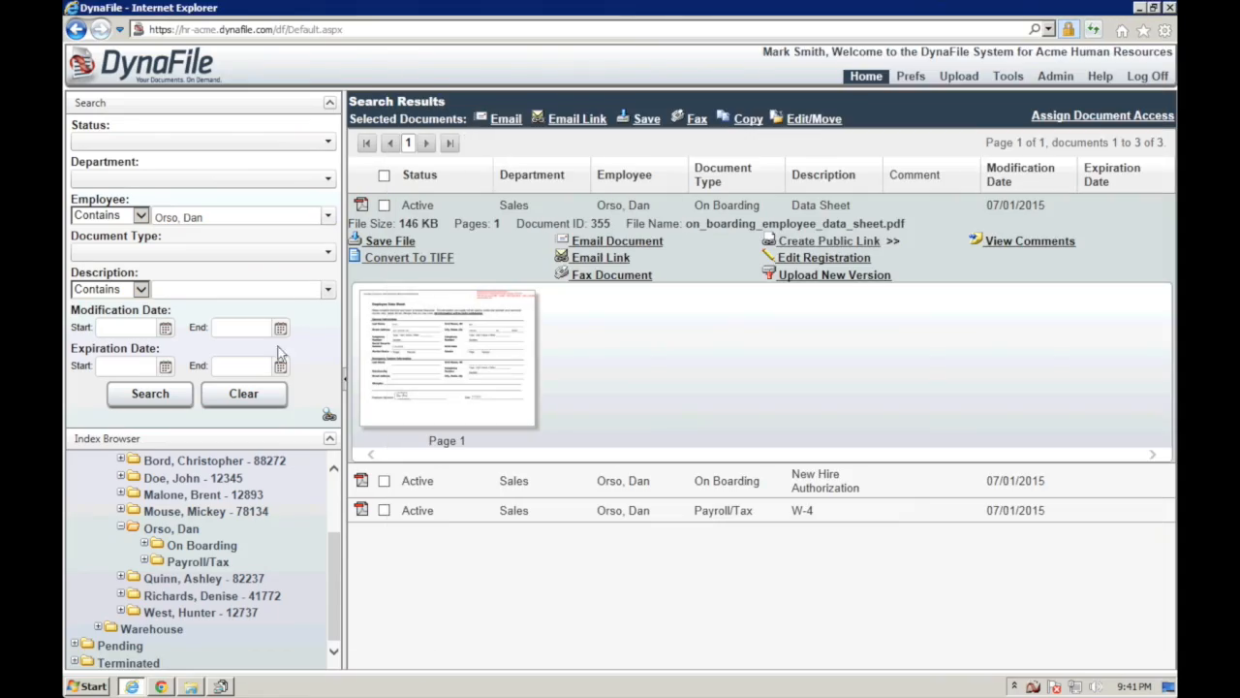